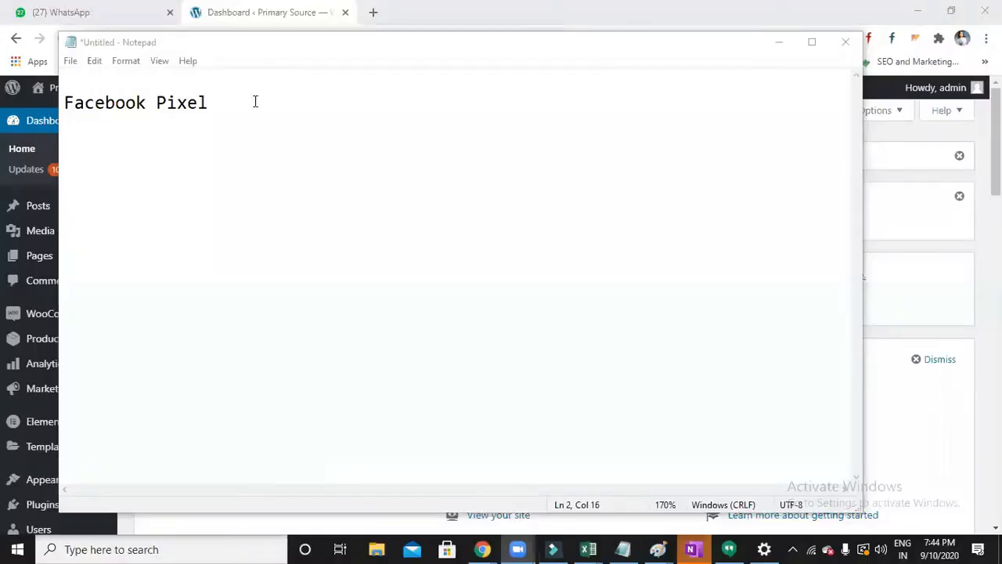
- Minimize the Notepad note and open Facebook in a new browser tab
left_click(255, 101)
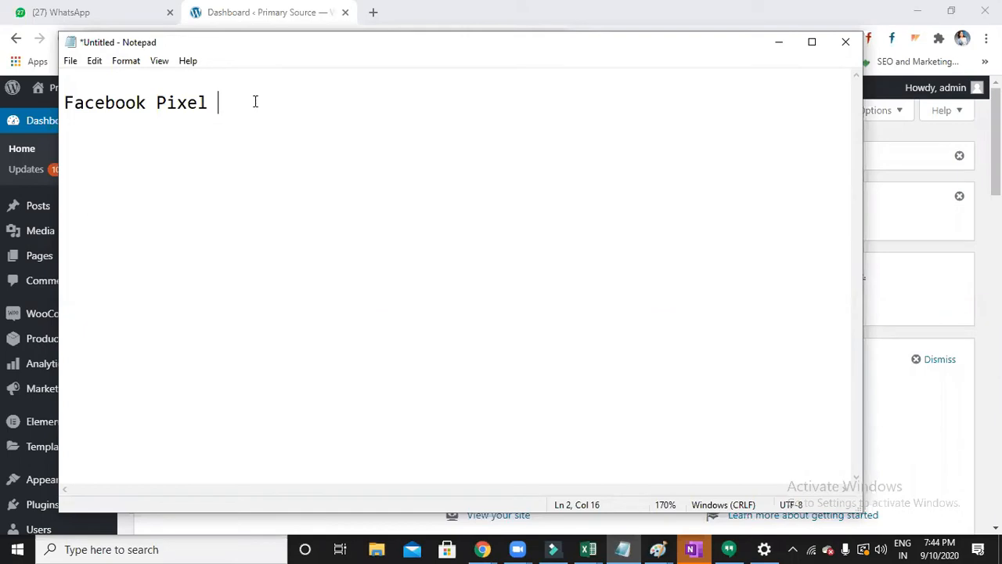
left_click(778, 42)
left_click(371, 13)
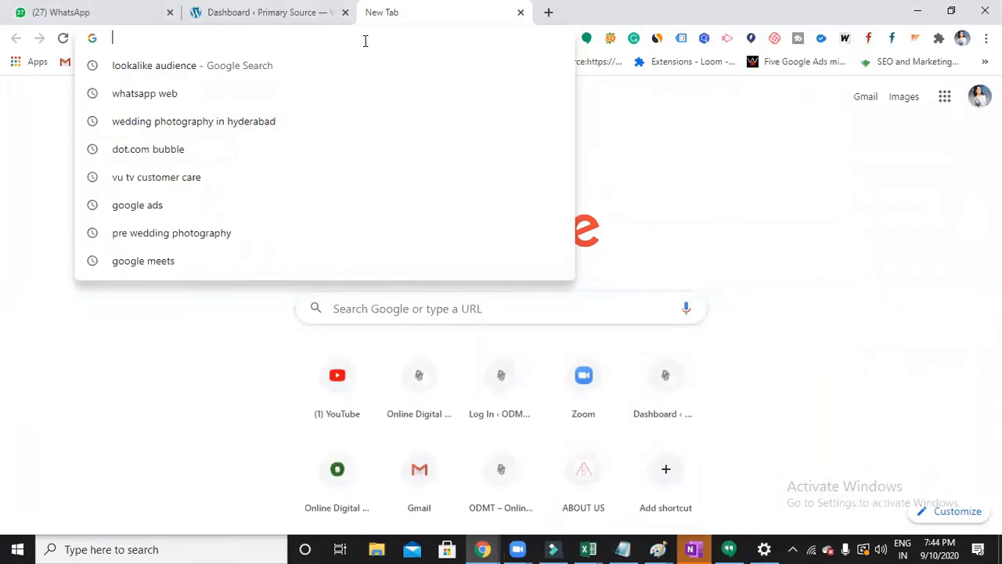
type("fa")
key("Return")
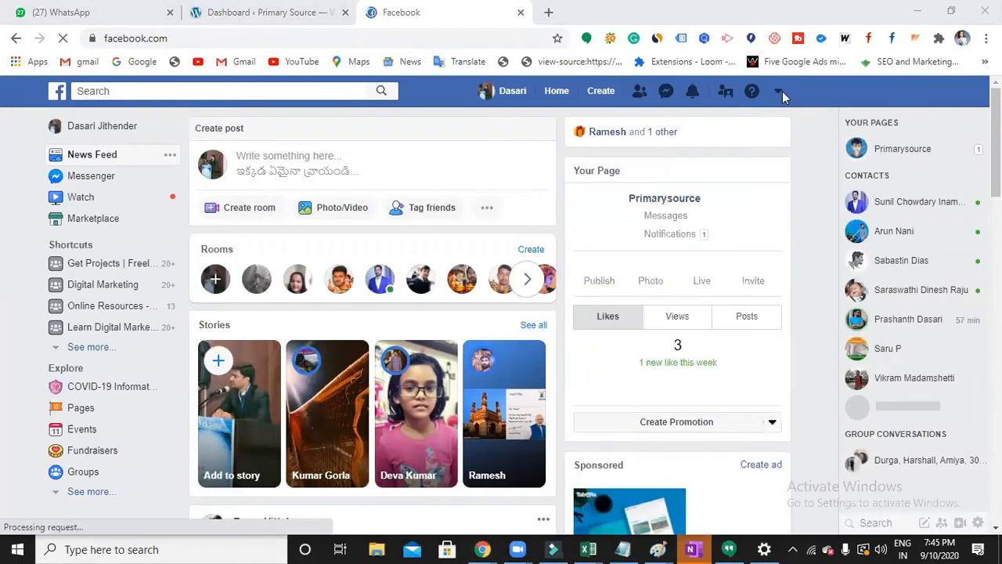
- Open Ads Manager by starting a new ad and cancel the campaign objective dialog
left_click(601, 91)
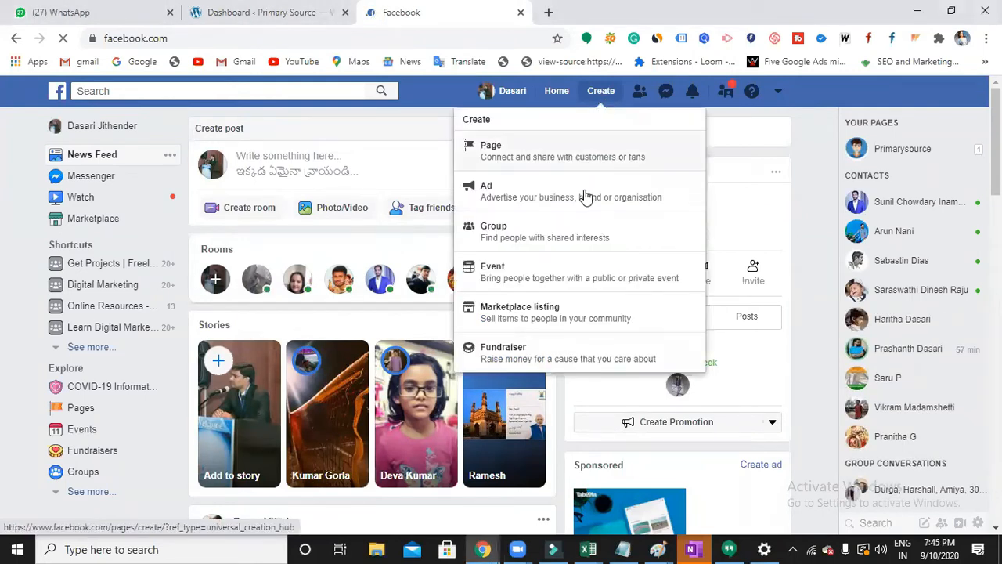
left_click(529, 197)
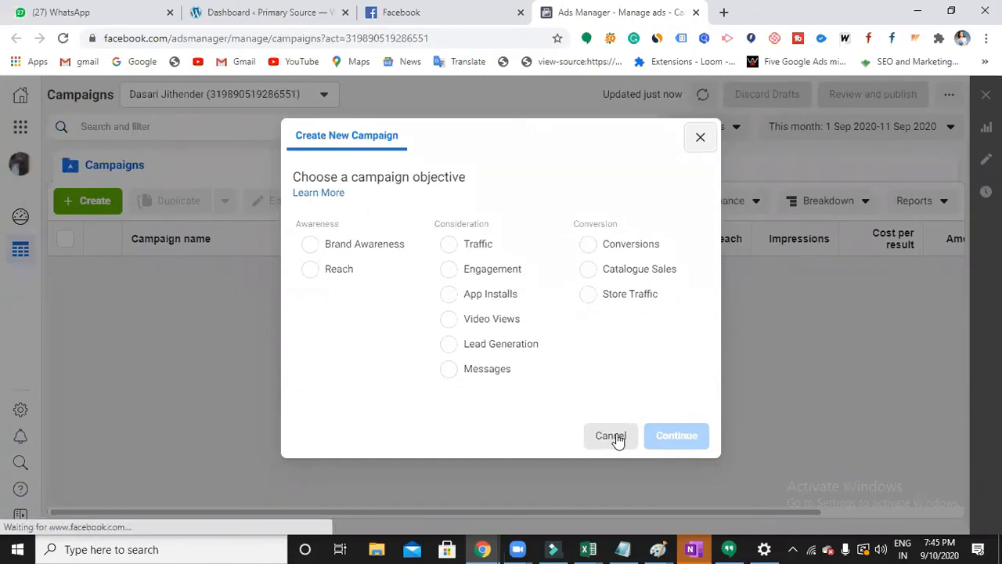
left_click(617, 436)
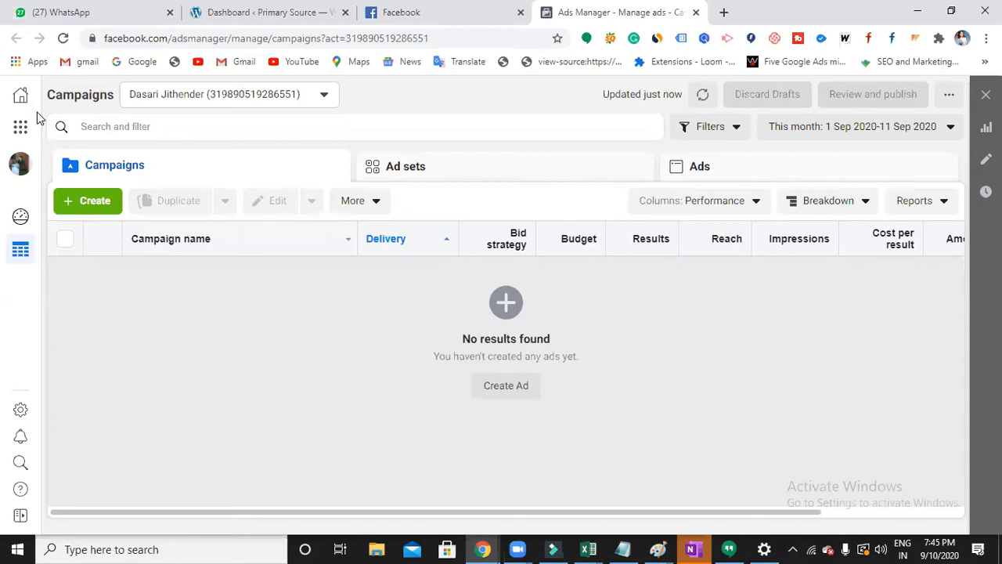
- Go from Ads Manager to the Business settings page
left_click(21, 132)
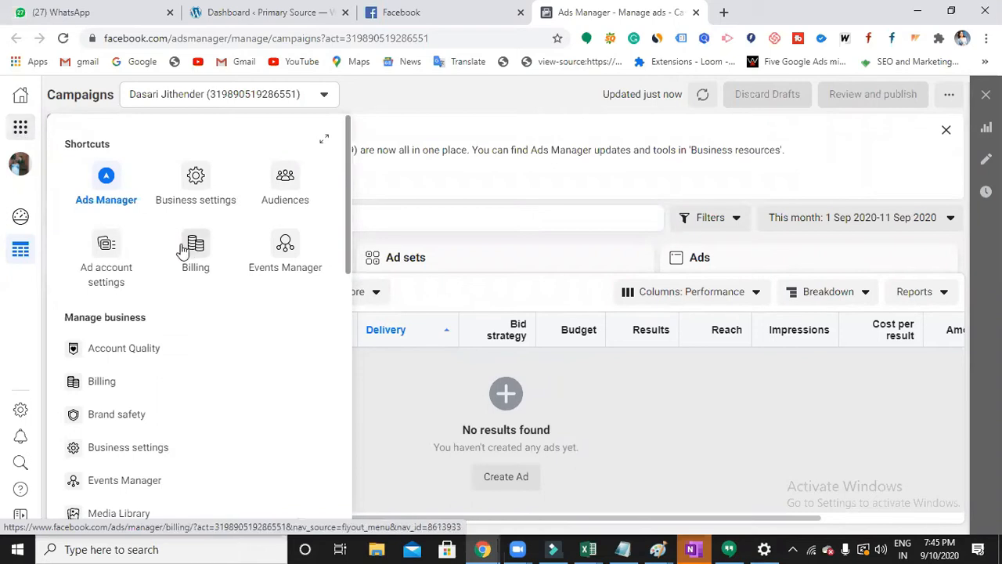
scroll(218, 346, "down", 1)
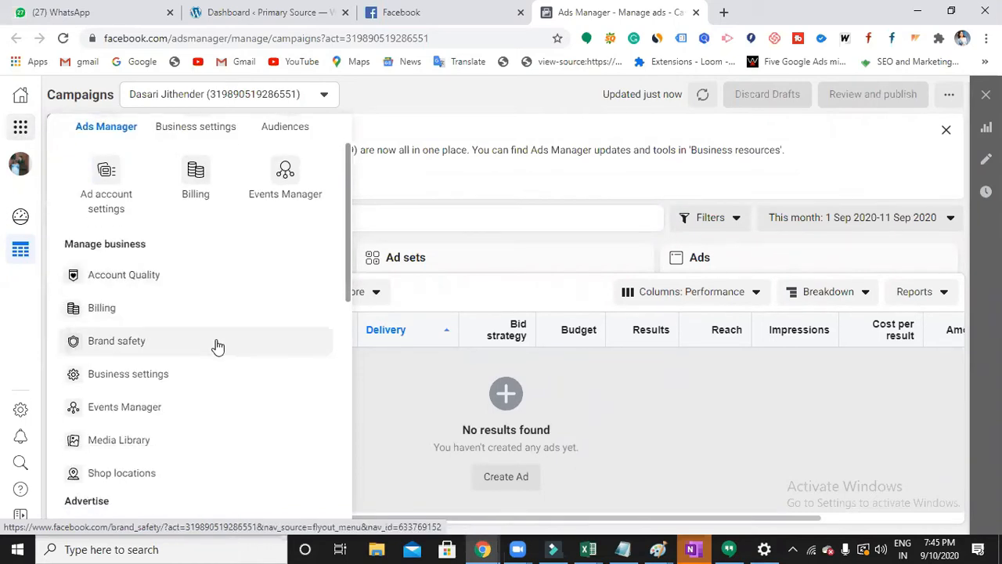
left_click(157, 379)
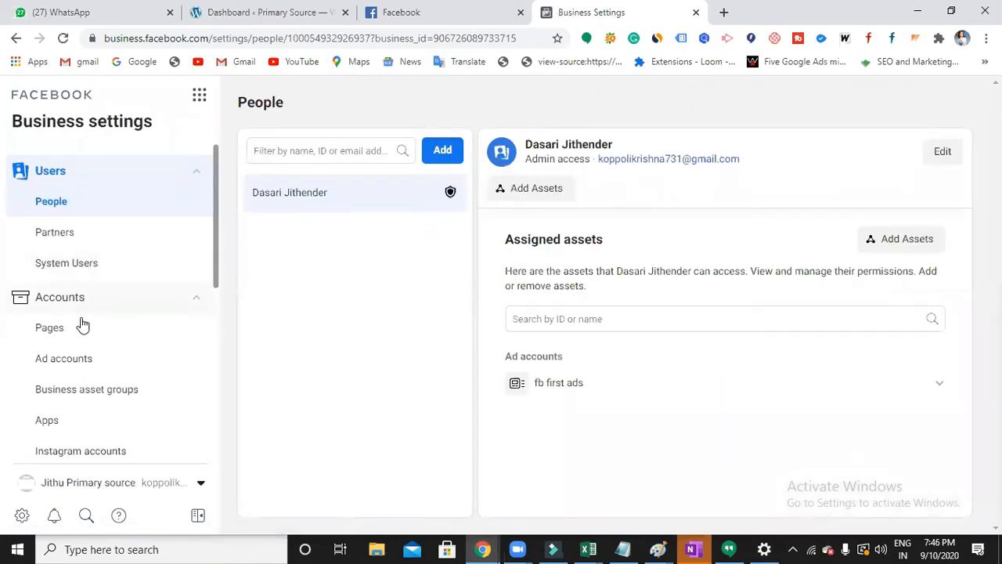
- Expand the data sources in Business settings and open the Pixels page
scroll(83, 313, "down", 1)
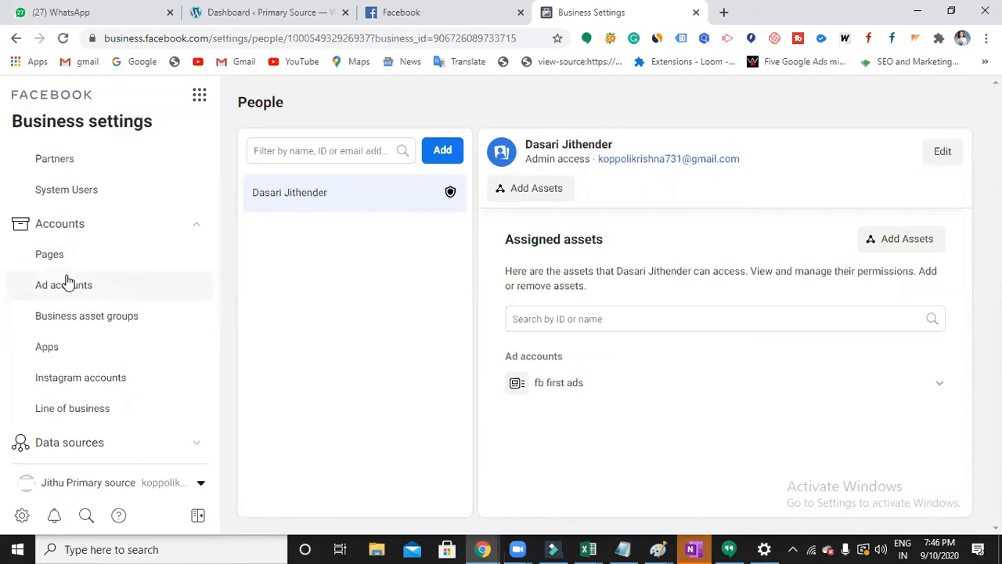
scroll(67, 336, "down", 1)
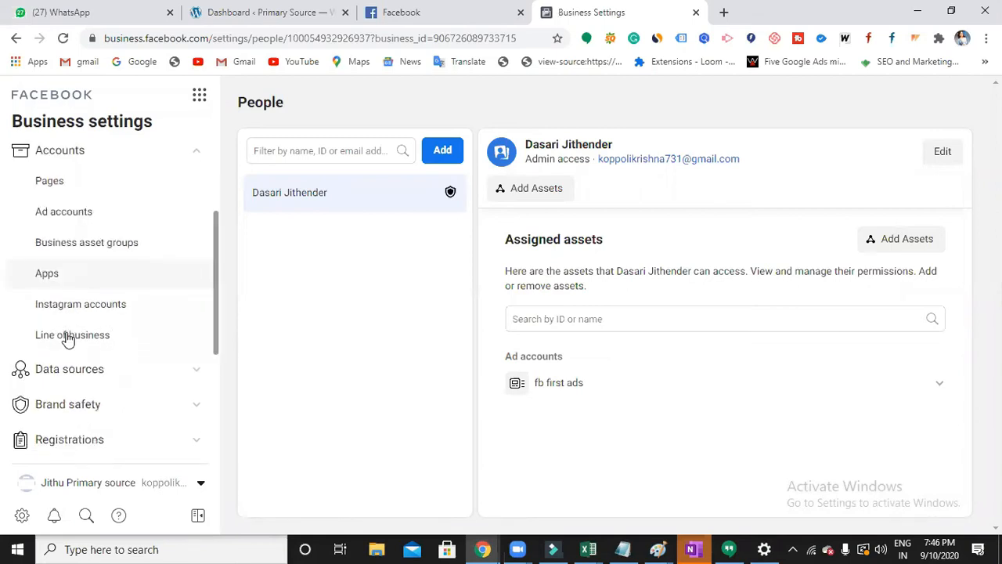
left_click(83, 374)
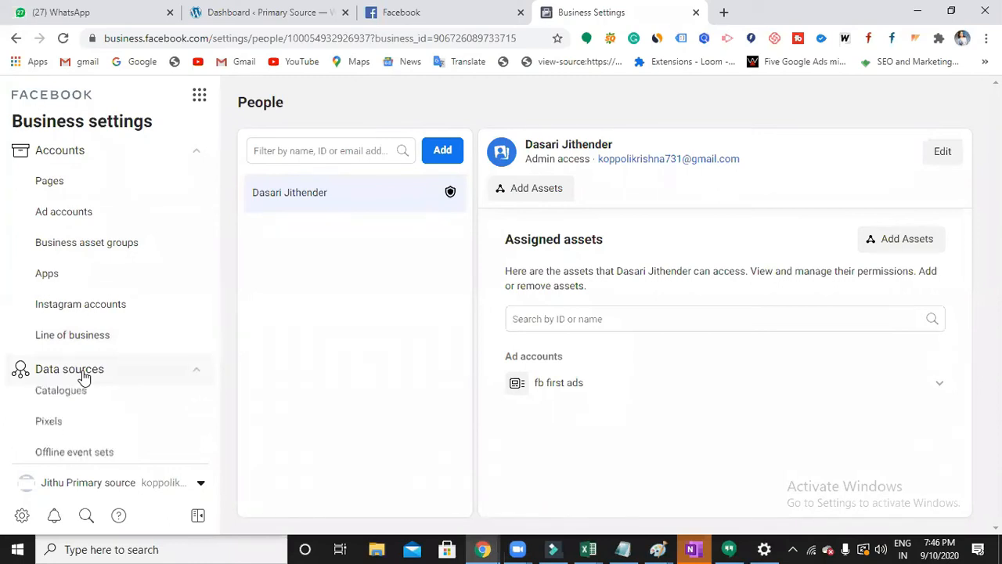
scroll(82, 373, "down", 1)
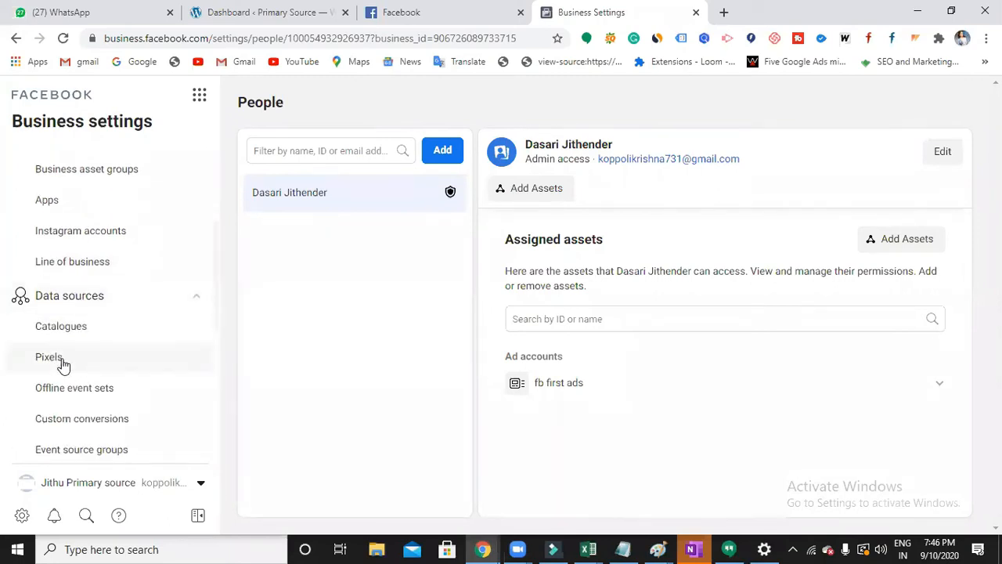
left_click(59, 362)
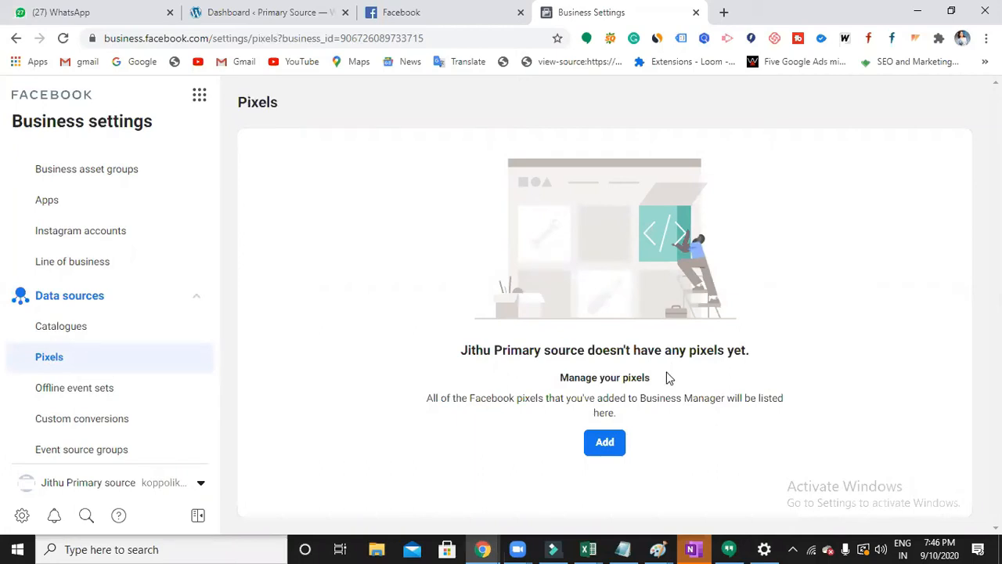
- Start adding a new pixel and name it "primary source pixel"
left_click(606, 443)
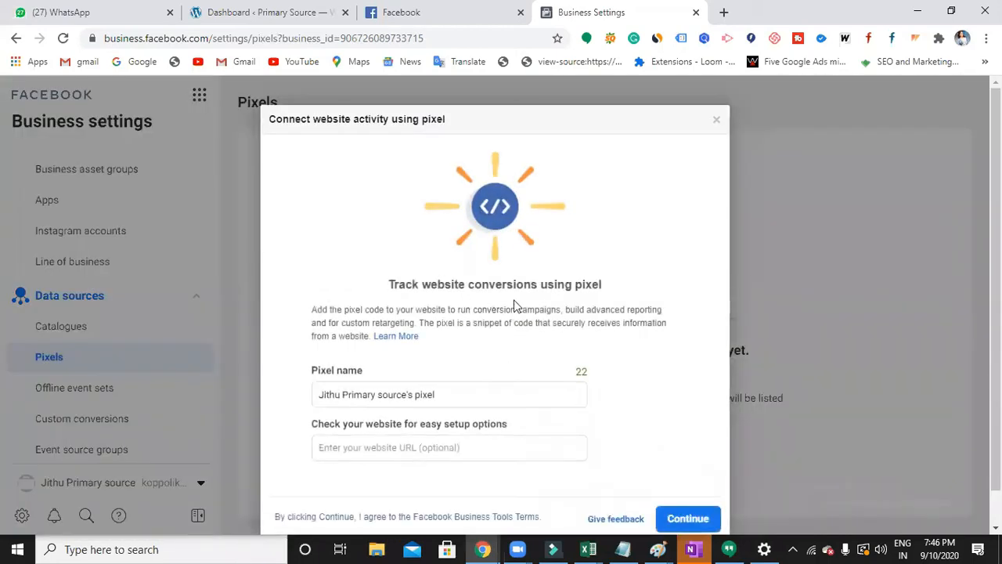
left_click(478, 395)
type("]]]]]]]]]]]]]]]")
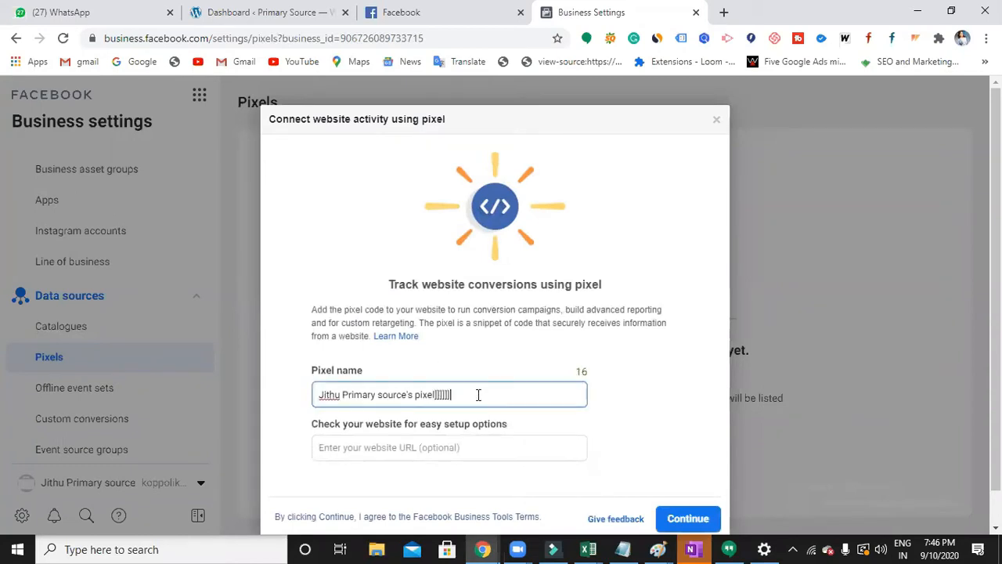
key("BackSpace")
key("BackSpace")
key("BackSpace")
key("BackSpace")
key("BackSpace")
key("BackSpace")
key("BackSpace")
key("BackSpace")
key("BackSpace")
key("BackSpace")
key("BackSpace")
key("BackSpace")
key("BackSpace")
key("BackSpace")
key("BackSpace")
key("BackSpace")
key("BackSpace")
key("BackSpace")
key("BackSpace")
key("BackSpace")
key("BackSpace")
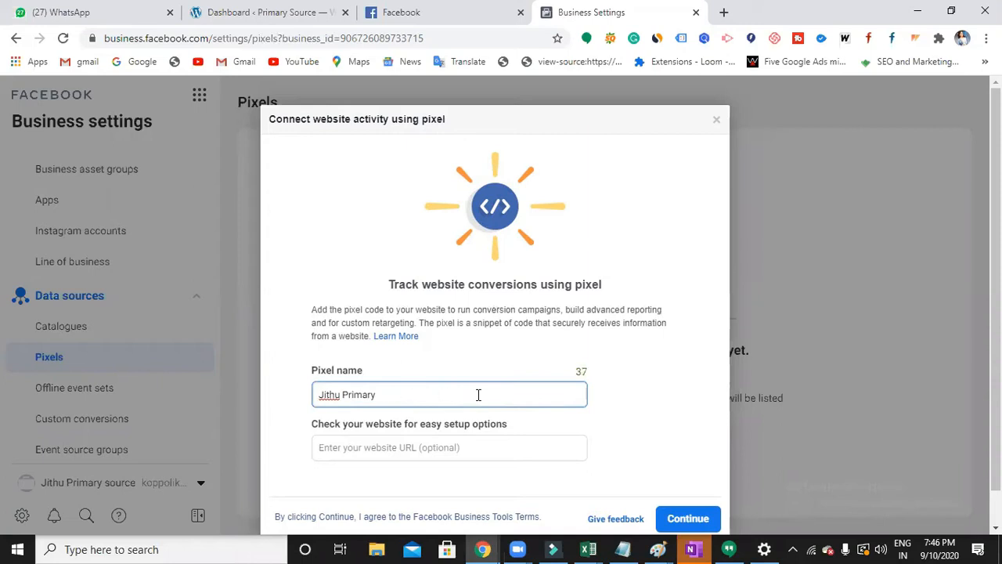
type("primary source pixel")
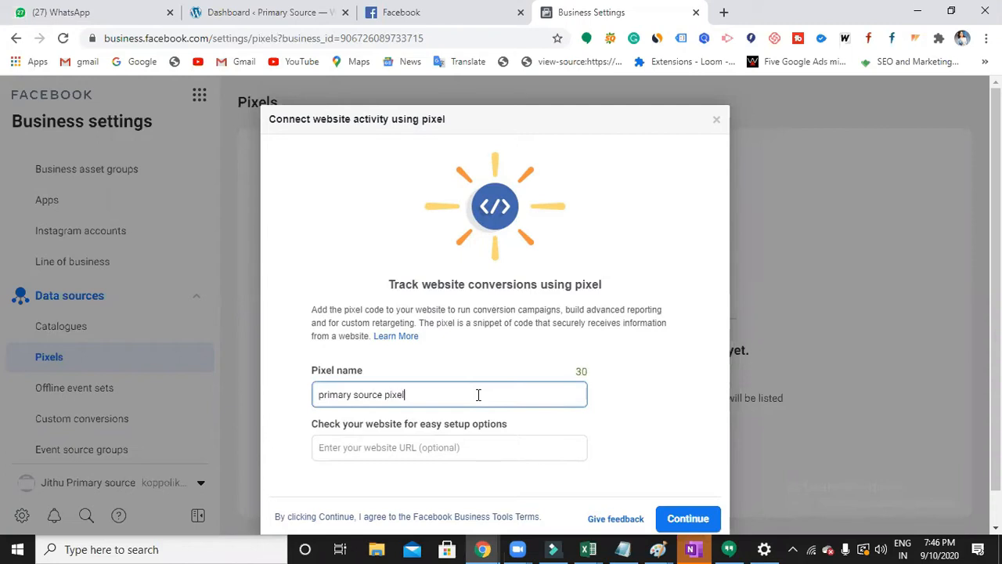
scroll(477, 395, "down", 1)
left_click(470, 413)
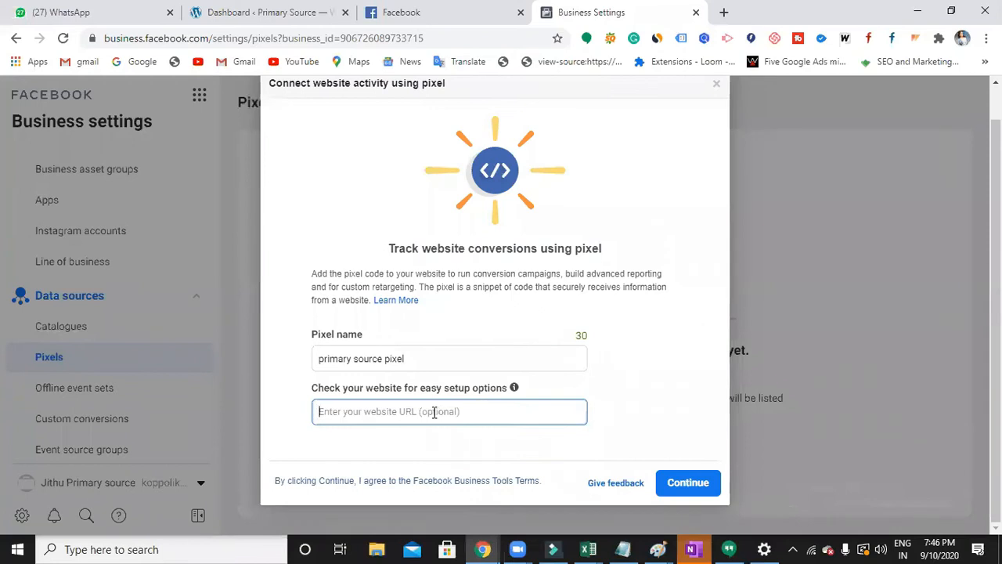
left_click(723, 12)
left_click(292, 14)
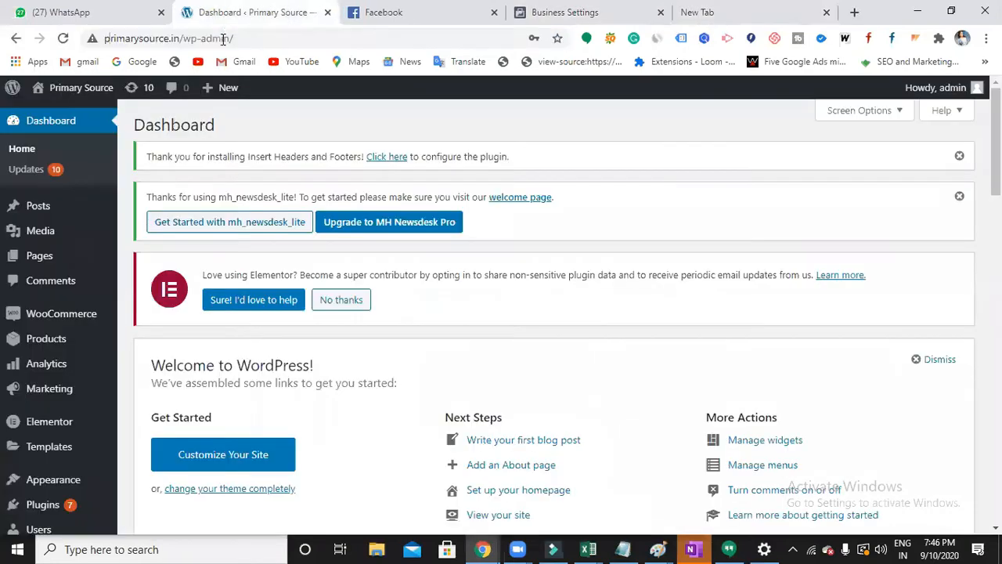
left_click_drag(243, 38, 166, 45)
key("ctrl+c")
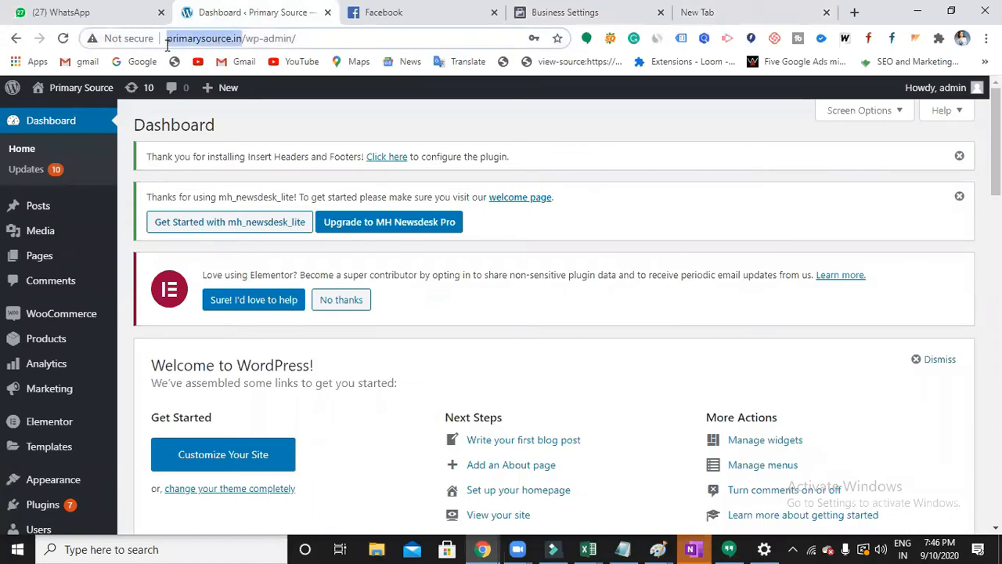
left_click(545, 14)
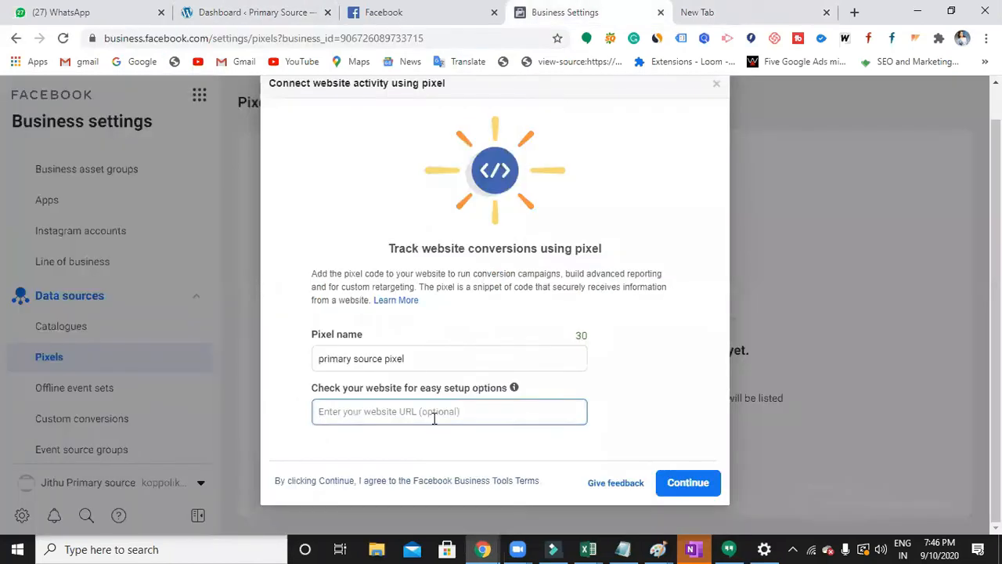
key("ctrl+v")
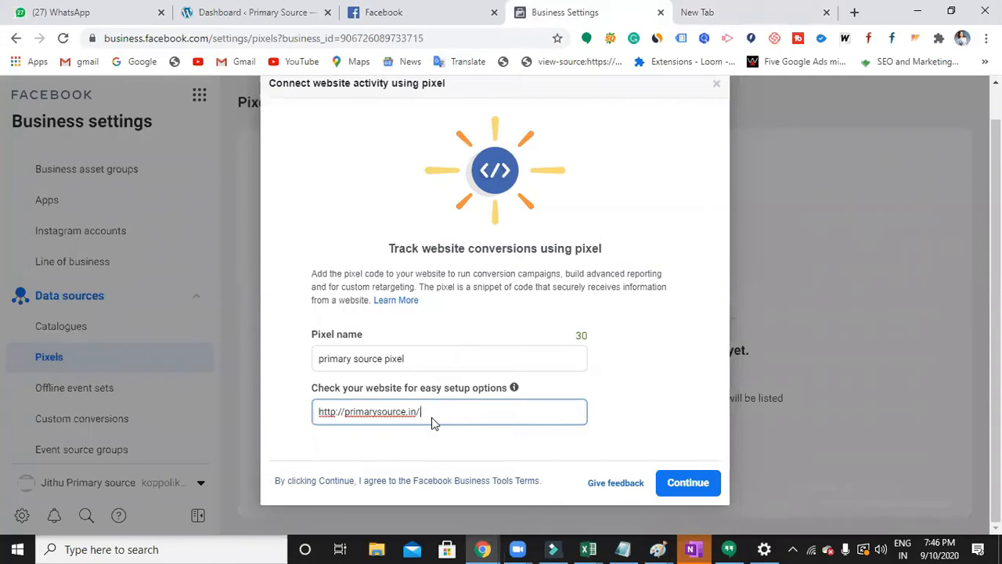
key("Tab")
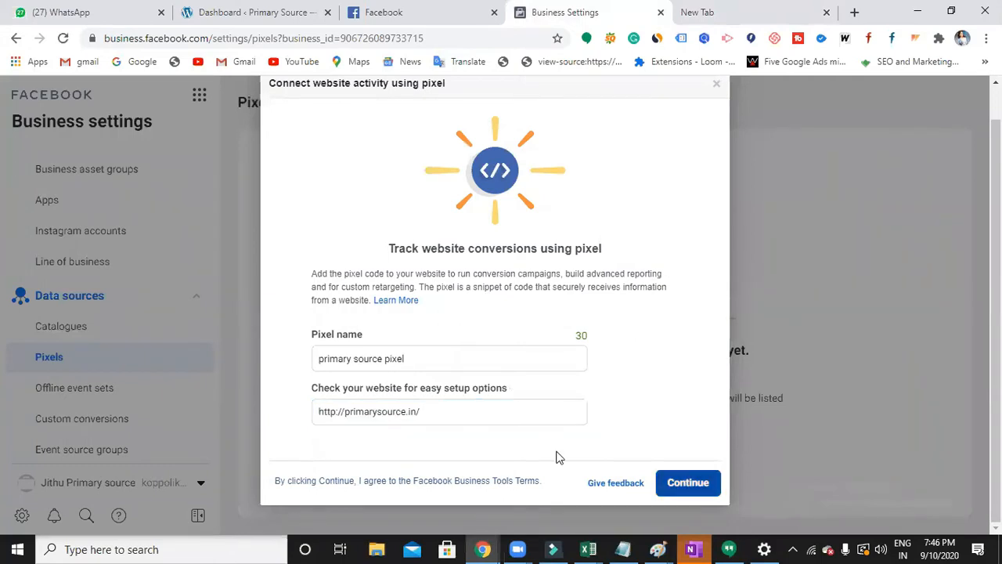
key("Return")
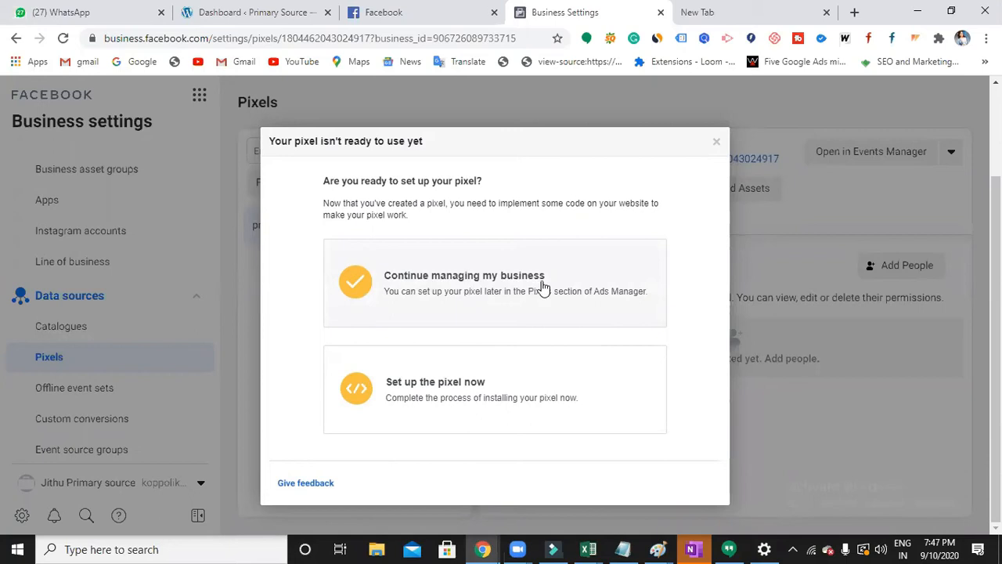
- Choose to set up the pixel now and install its code using a partner integration
left_click(463, 397)
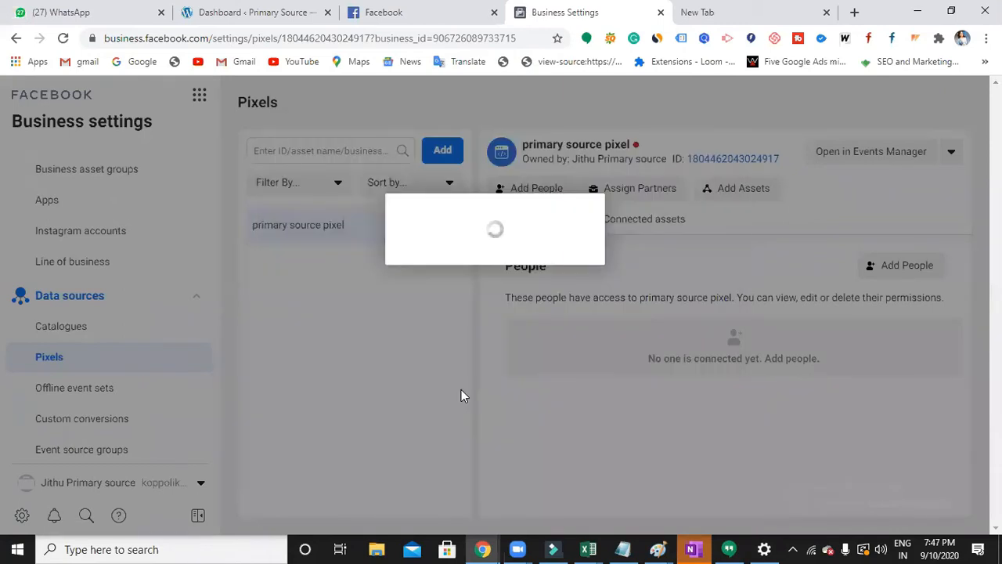
scroll(462, 397, "down", 1)
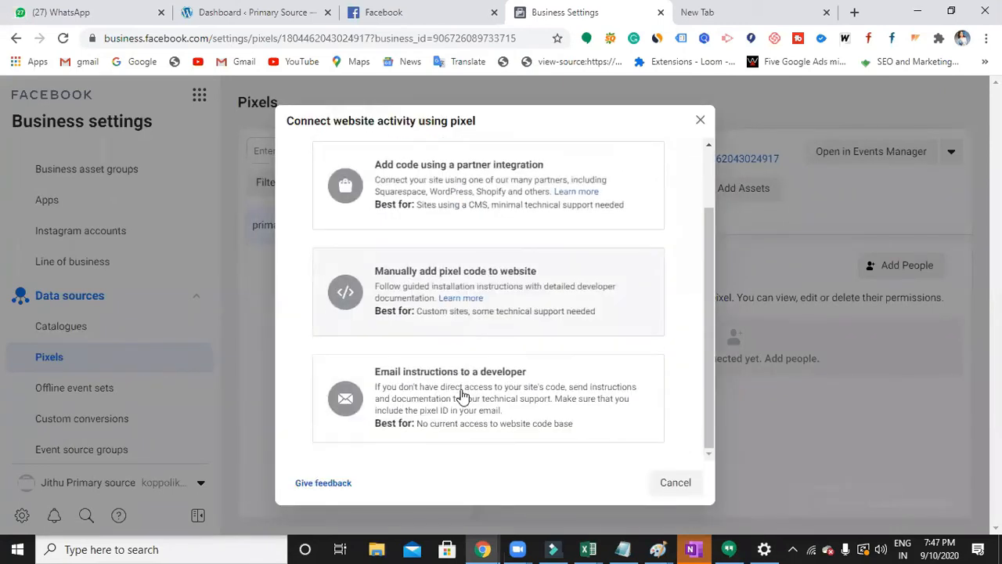
scroll(396, 396, "up", 1)
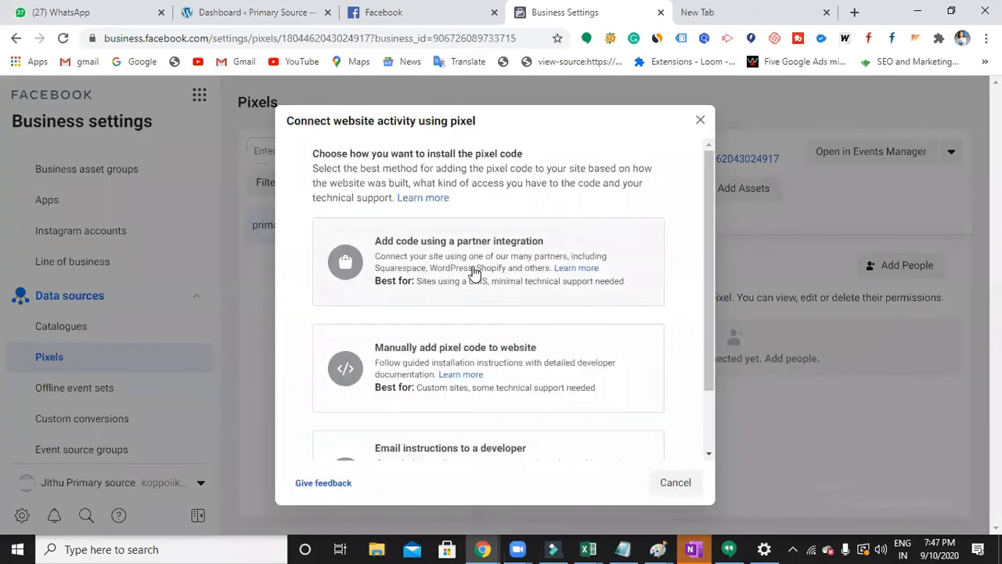
scroll(479, 307, "down", 1)
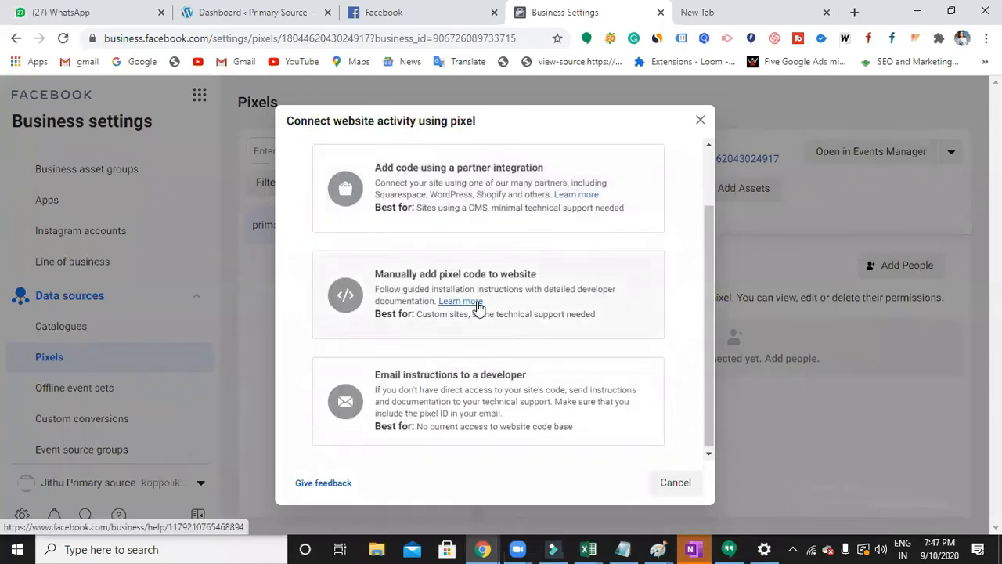
scroll(512, 305, "down", 1)
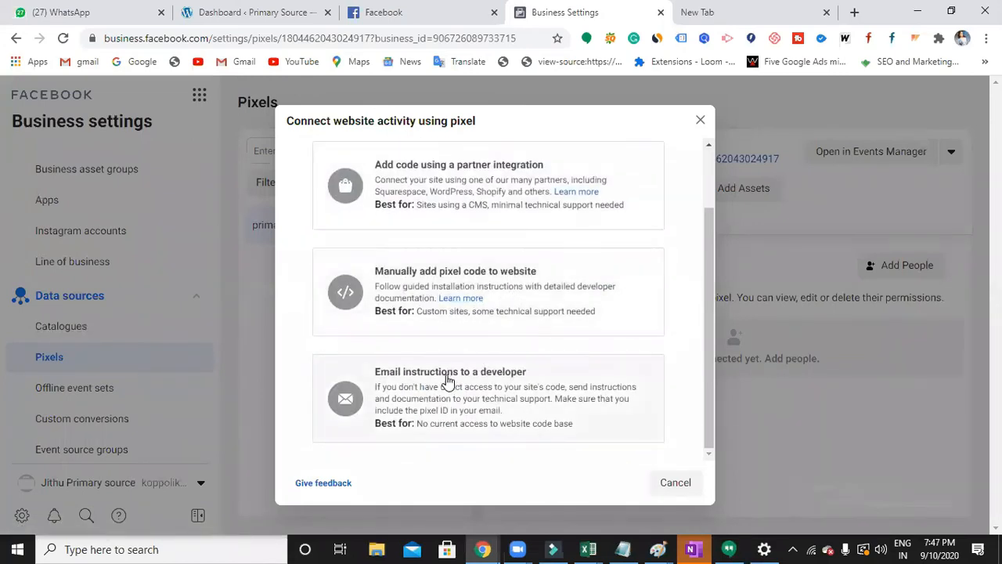
scroll(522, 389, "up", 1)
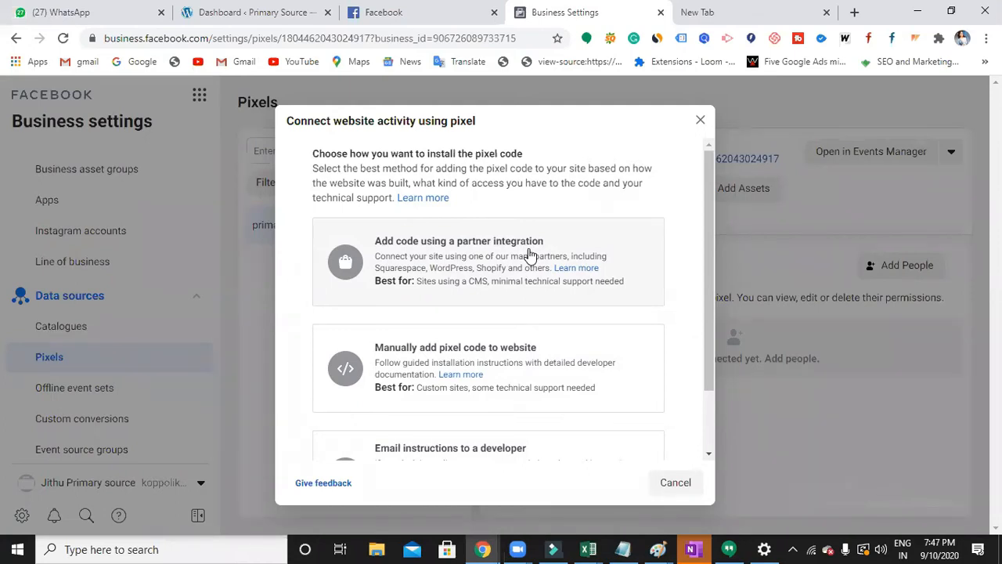
scroll(530, 256, "down", 2)
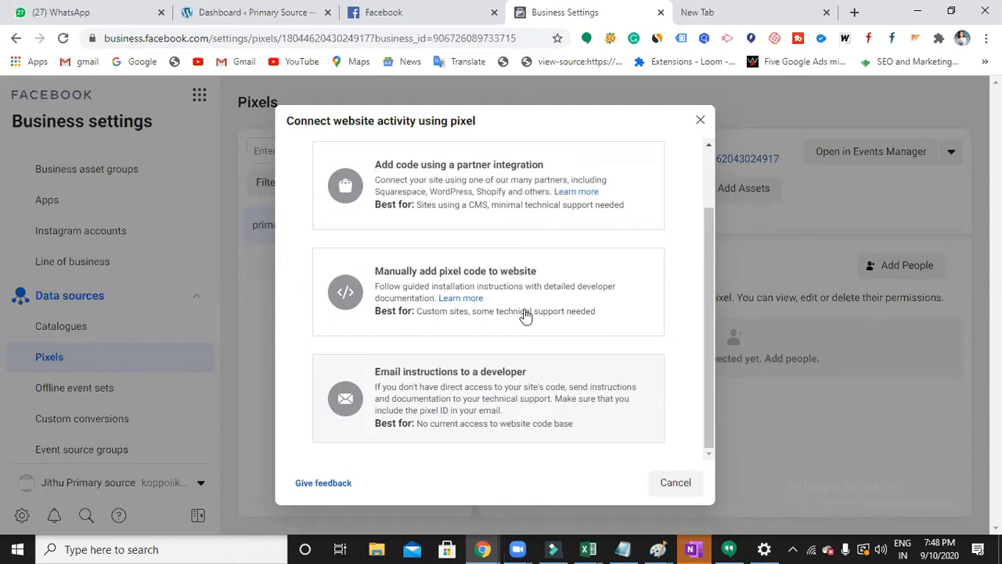
left_click(505, 207)
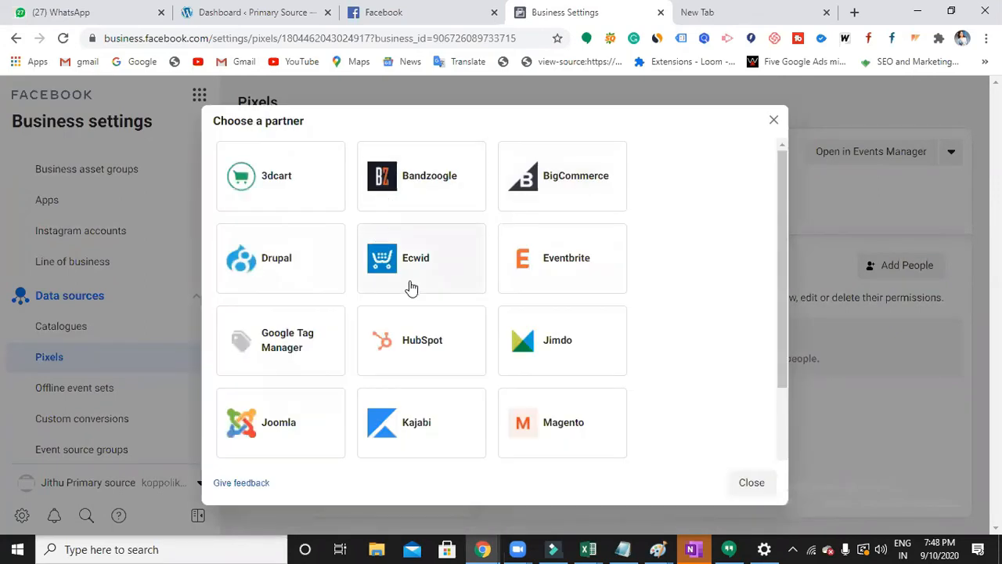
- Examine the available partner integrations for installing the pixel code, and close the partner list
scroll(409, 291, "down", 3)
scroll(415, 329, "down", 2)
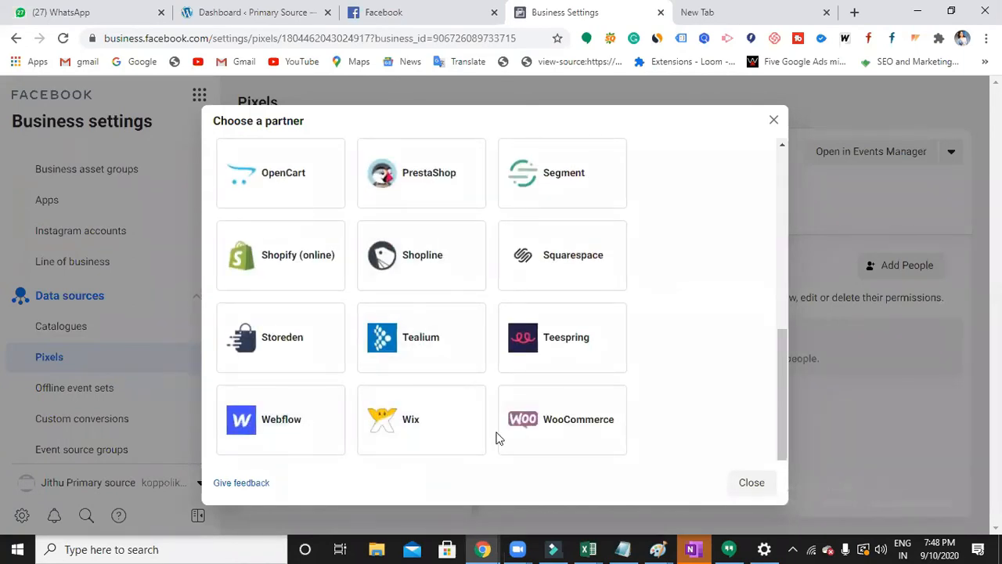
scroll(576, 352, "up", 3)
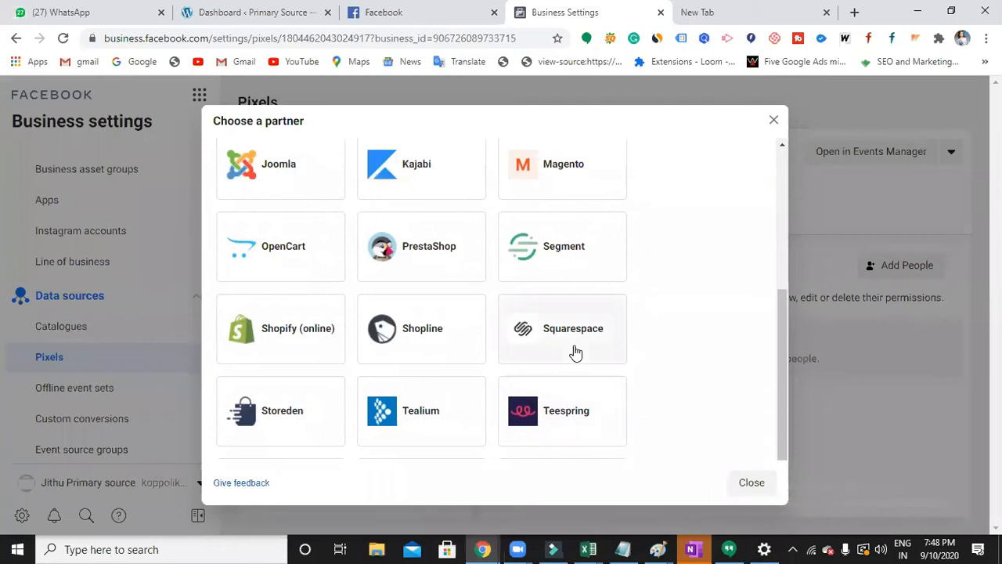
scroll(576, 352, "up", 2)
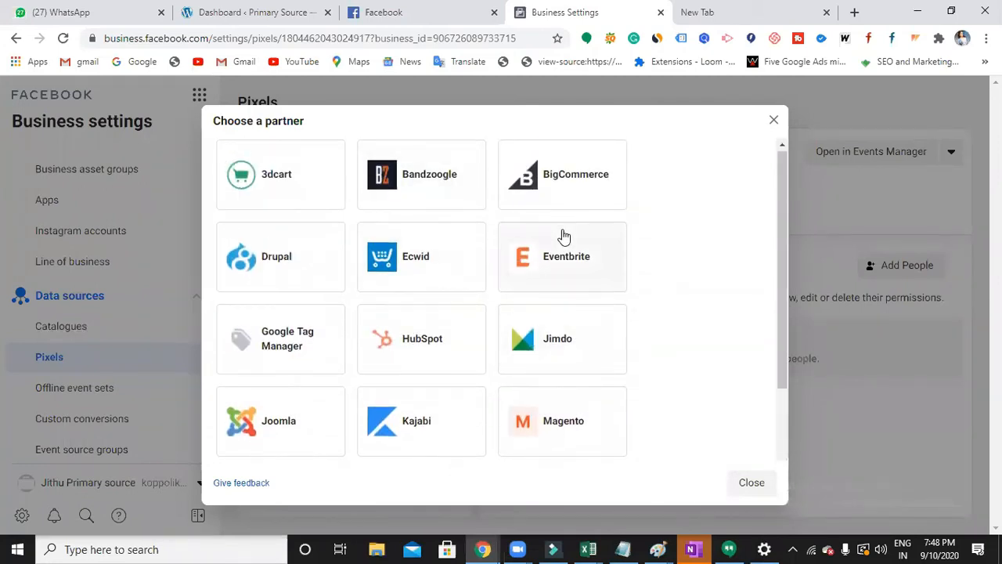
scroll(562, 242, "down", 4)
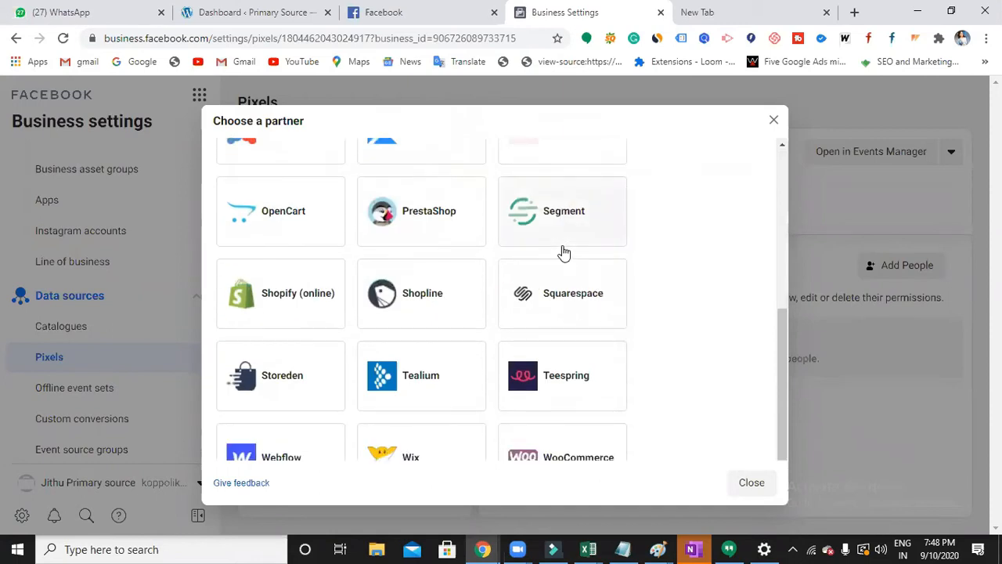
scroll(577, 305, "down", 1)
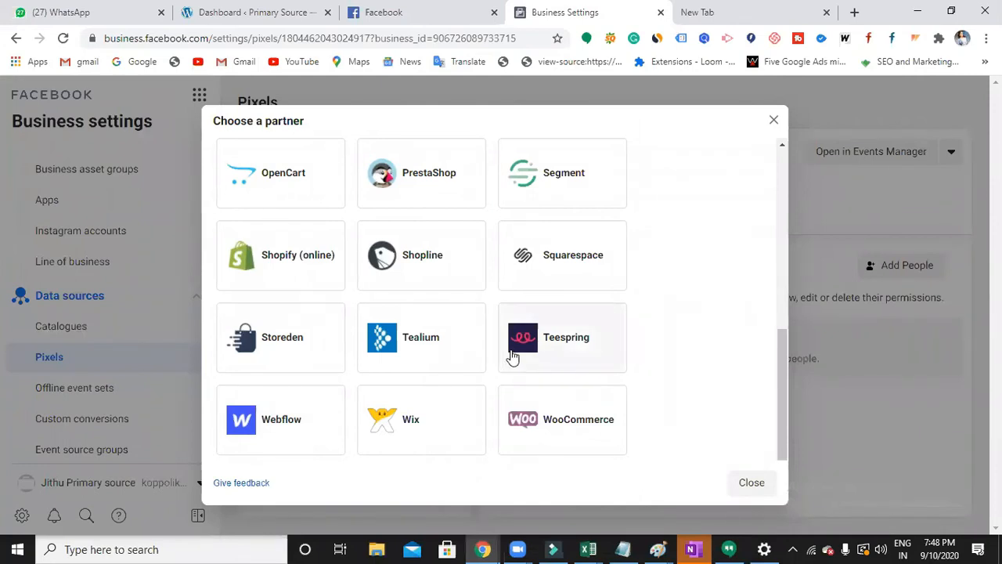
scroll(510, 379, "up", 4)
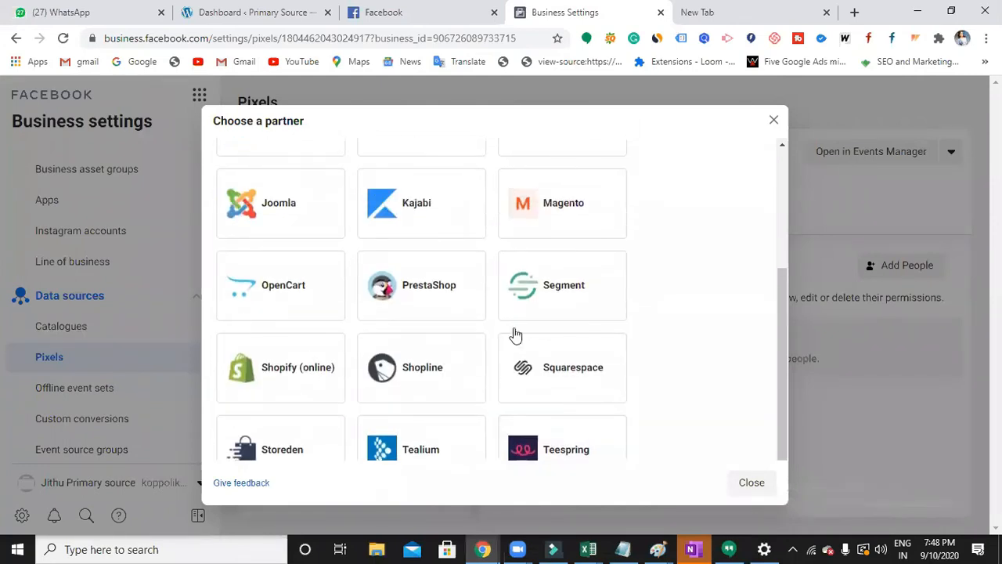
scroll(321, 294, "up", 1)
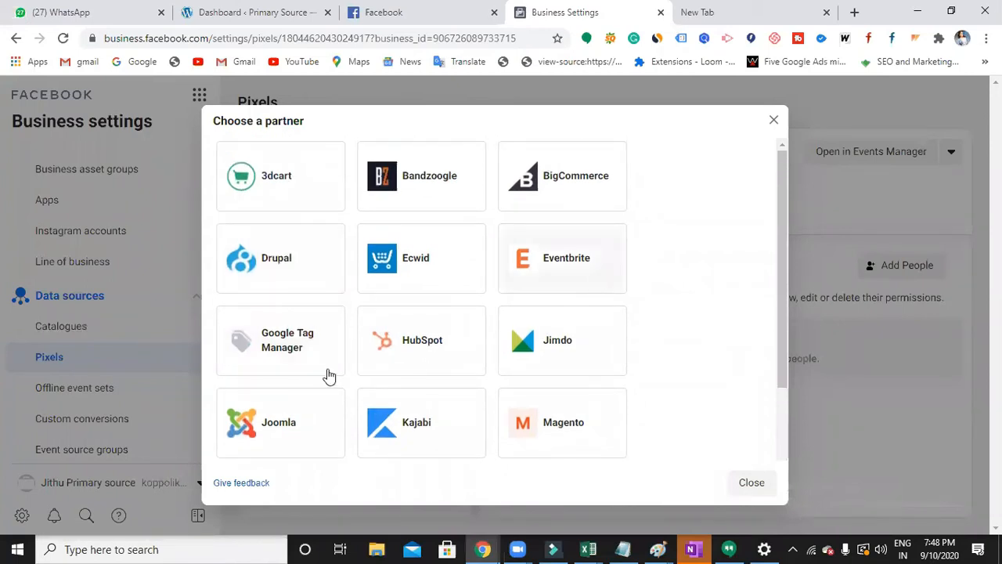
scroll(312, 368, "down", 1)
scroll(425, 369, "down", 1)
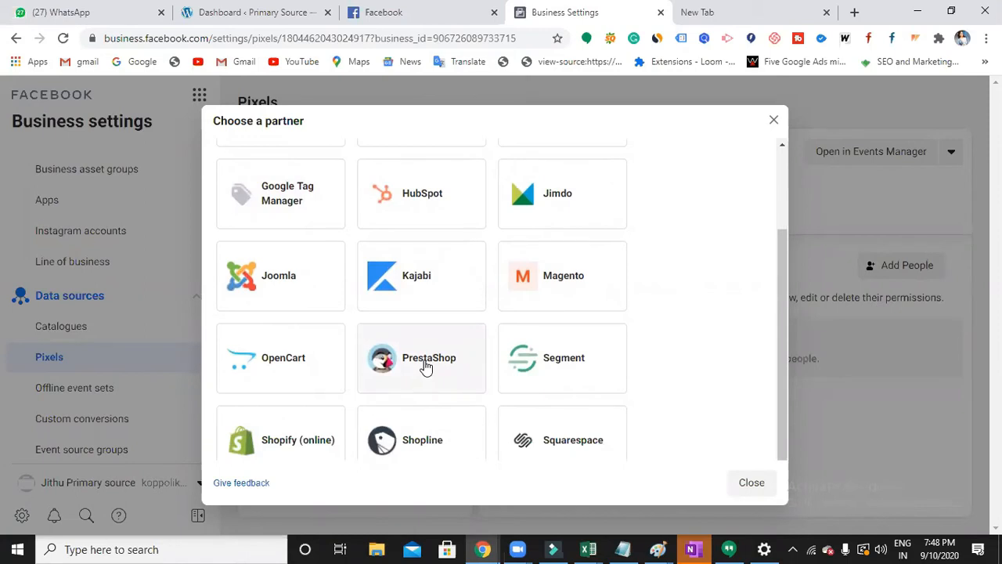
left_click(751, 482)
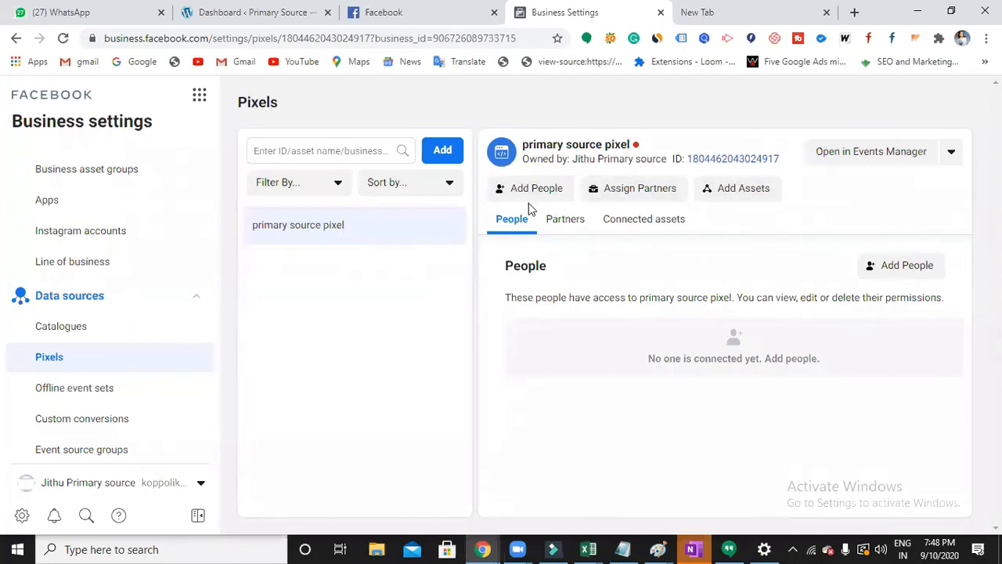
- Start adding another pixel and name it "Primary source"
left_click(456, 154)
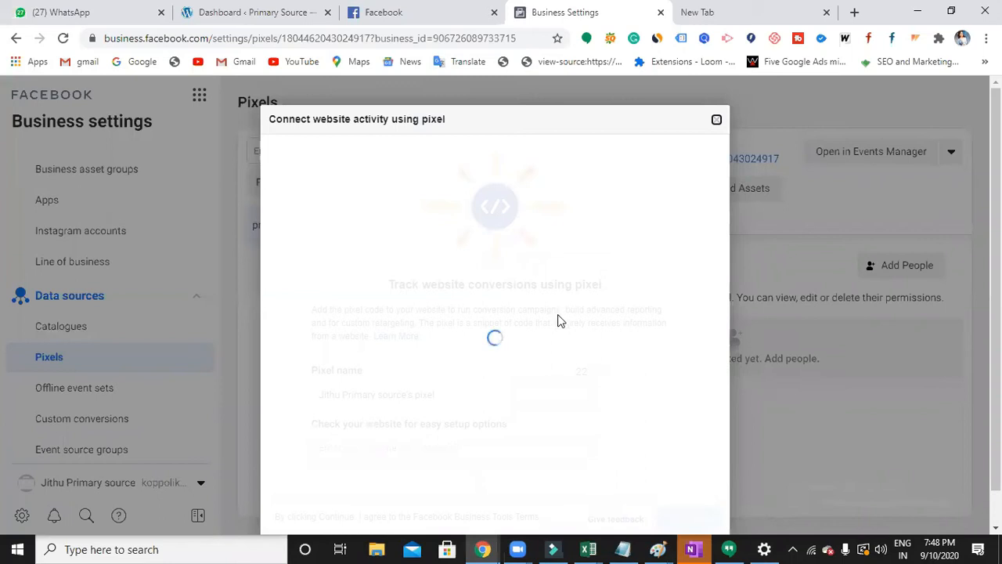
scroll(556, 320, "down", 1)
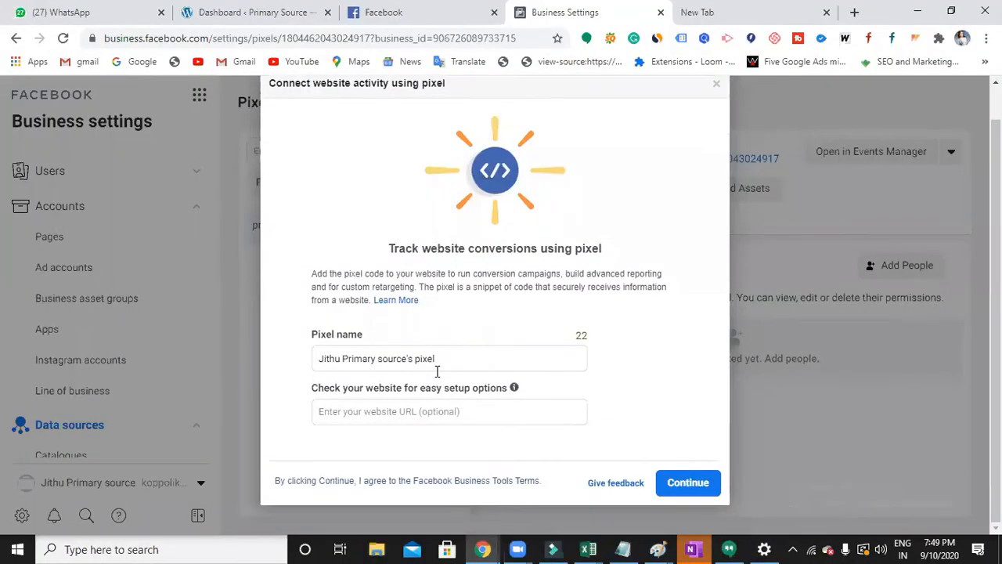
left_click(440, 360)
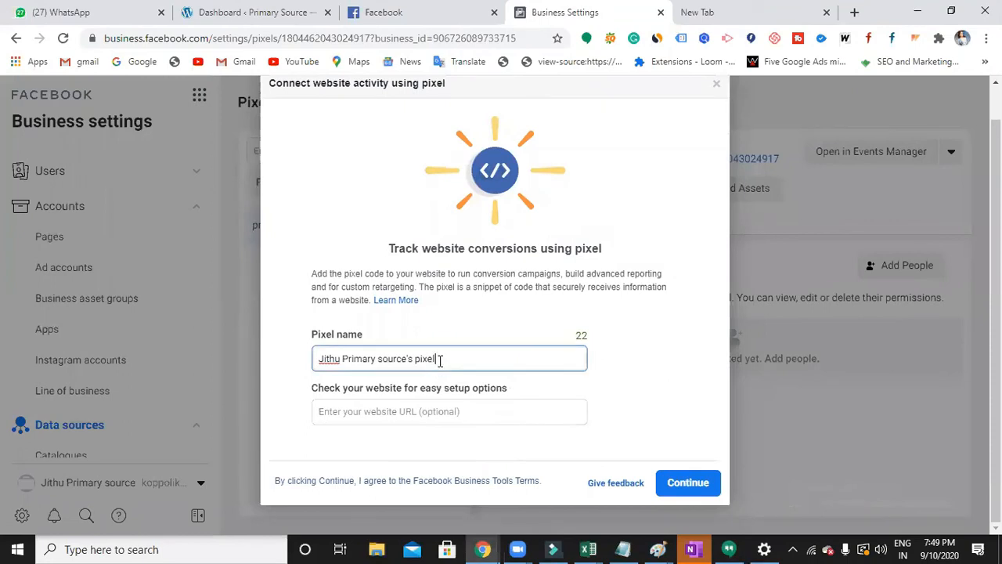
key("BackSpace")
key("BackSpace")
key("BackSpace")
key("BackSpace")
key("BackSpace")
key("BackSpace")
key("BackSpace")
key("BackSpace")
key("BackSpace")
key("BackSpace")
key("BackSpace")
key("BackSpace")
key("BackSpace")
key("BackSpace")
key("BackSpace")
key("BackSpace")
key("BackSpace")
key("BackSpace")
key("BackSpace")
key("BackSpace")
key("BackSpace")
key("BackSpace")
key("BackSpace")
type("Prima")
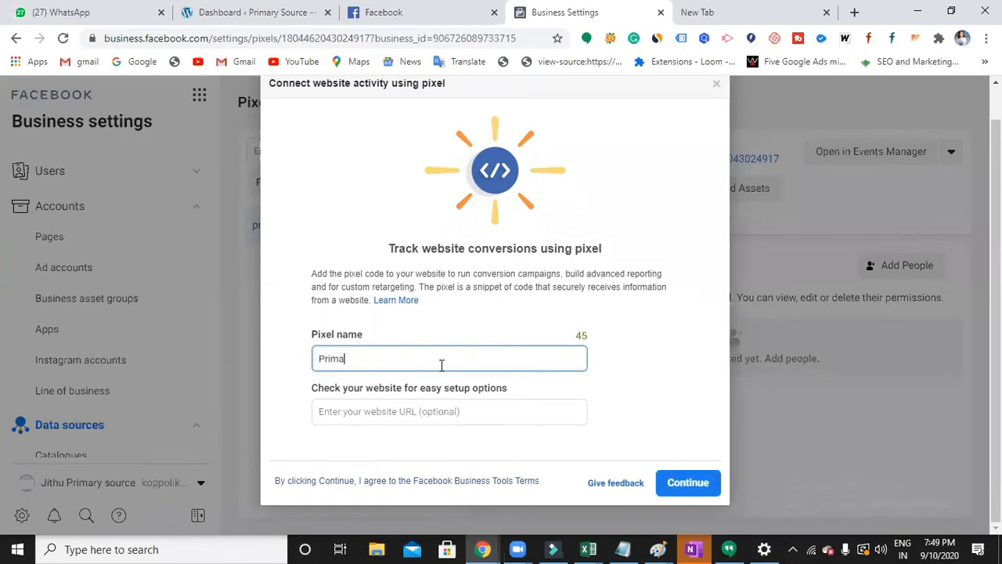
type("ry source")
left_click(443, 414)
type("http://primarysource.in/")
left_click(632, 452)
key("Return")
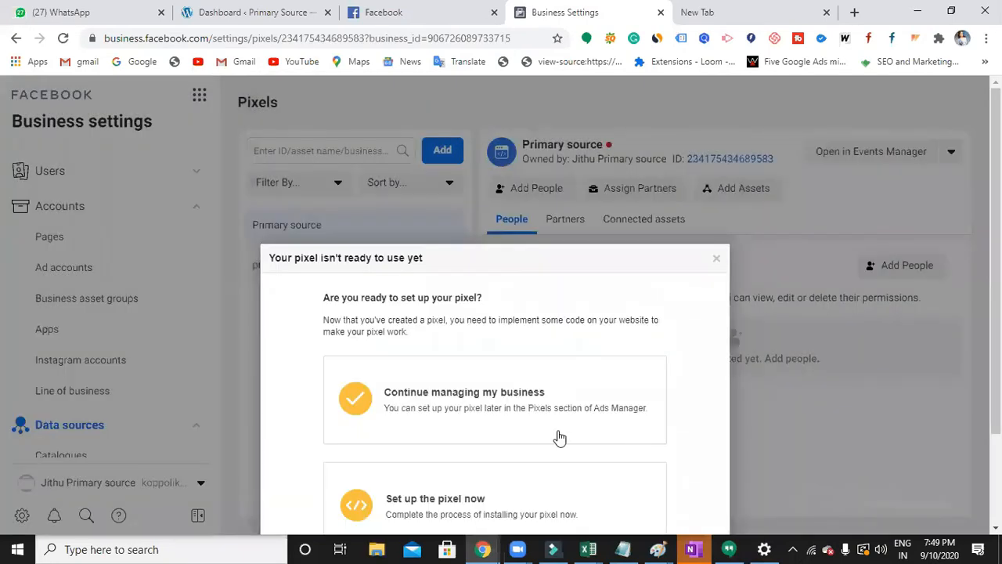
- Choose to set up the pixel now by manually adding its code, review the base code installation instructions, and close them
left_click(507, 461)
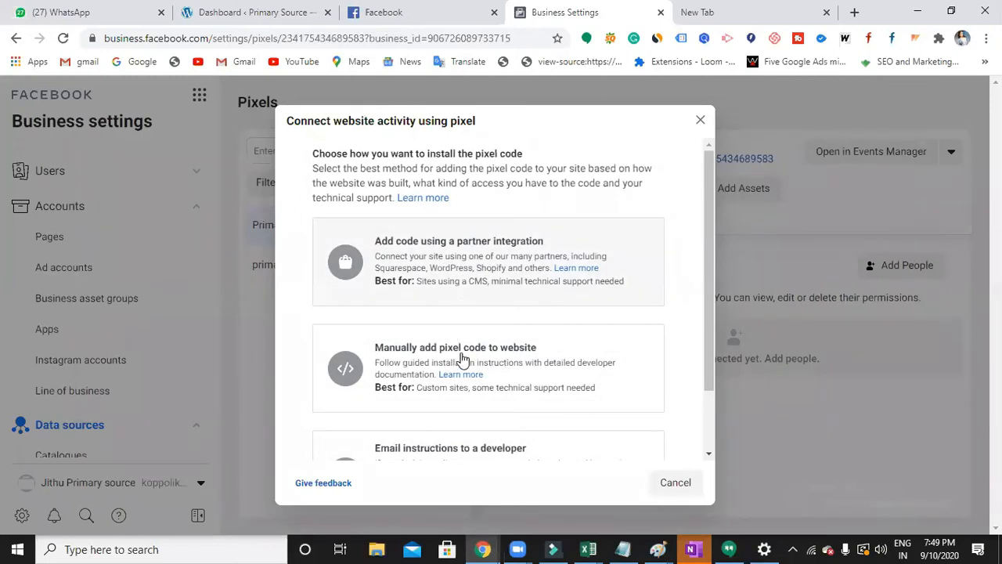
left_click(493, 363)
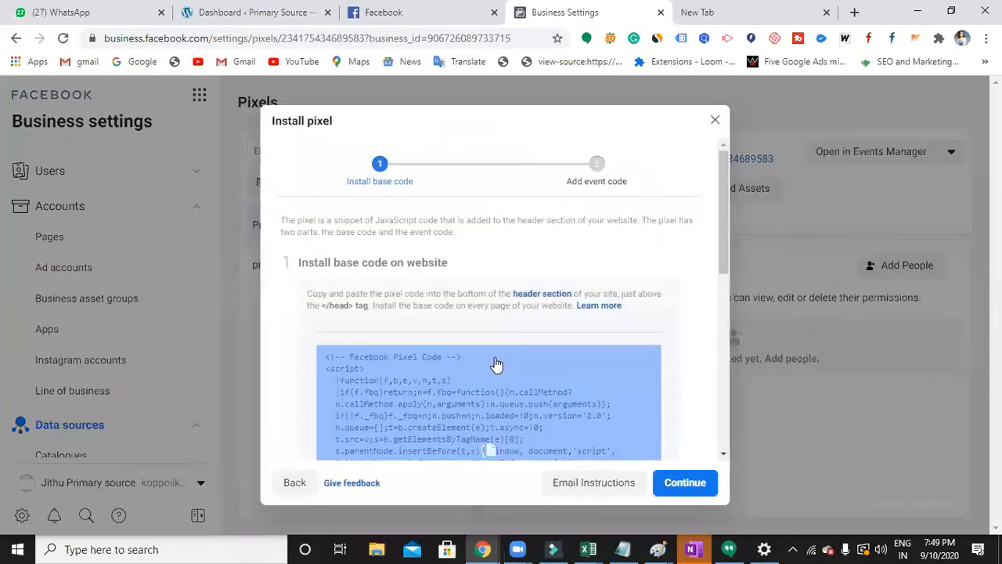
scroll(395, 262, "down", 1)
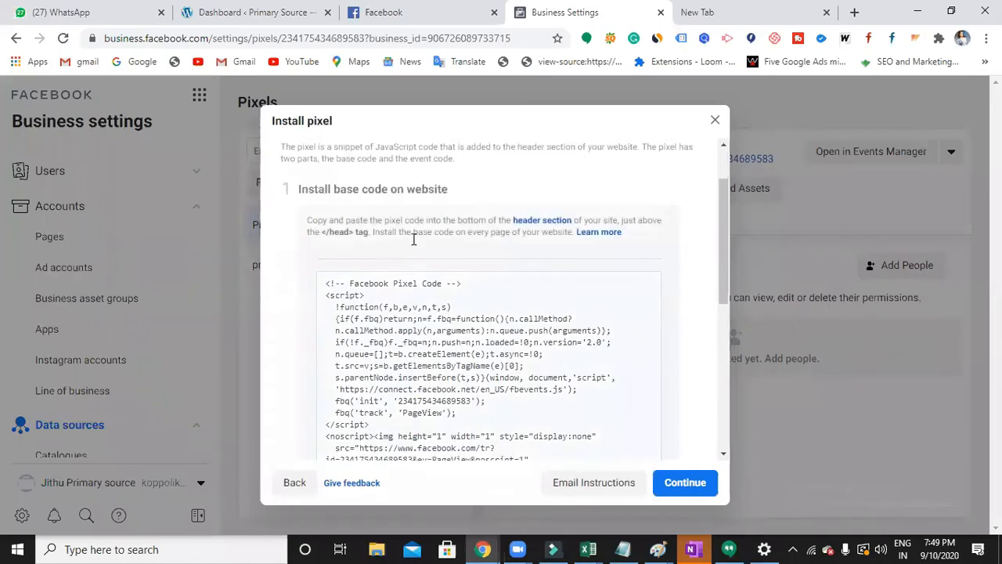
scroll(436, 321, "down", 1)
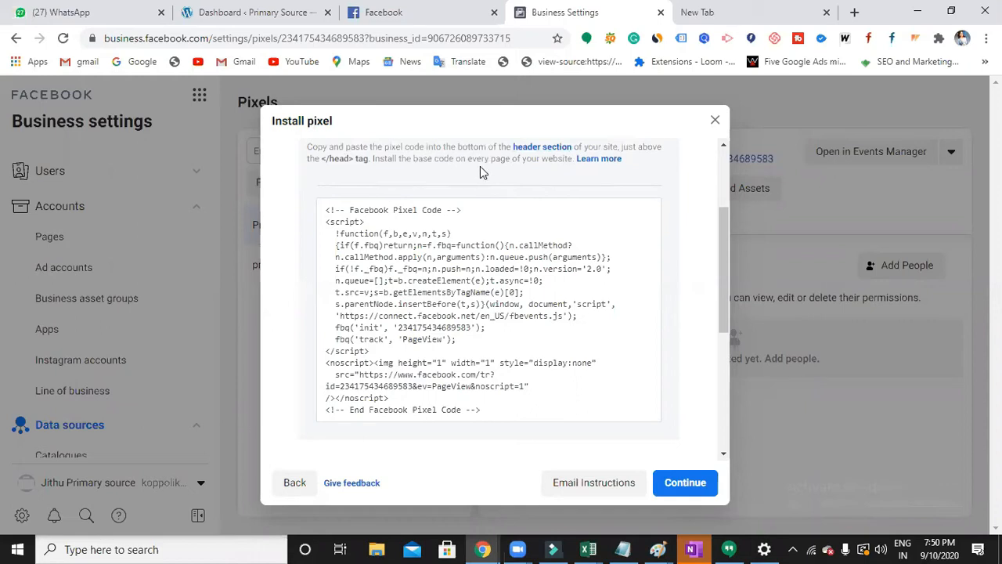
scroll(595, 304, "down", 1)
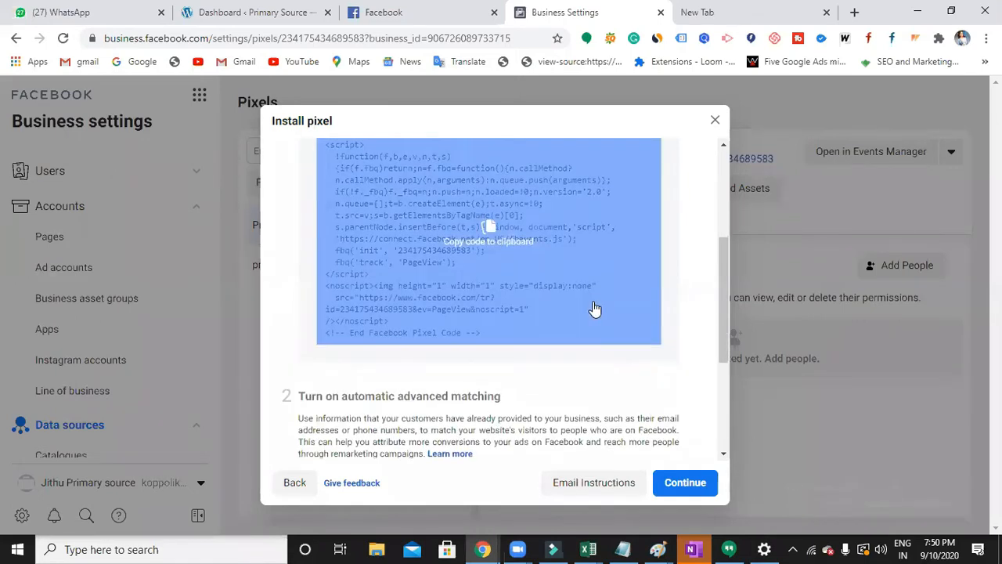
scroll(594, 309, "down", 3)
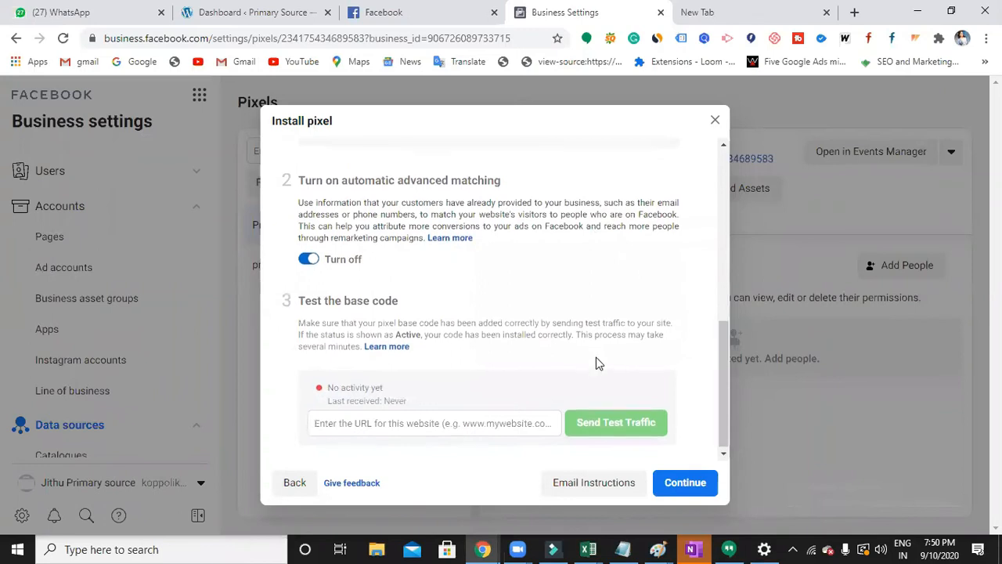
scroll(595, 361, "up", 6)
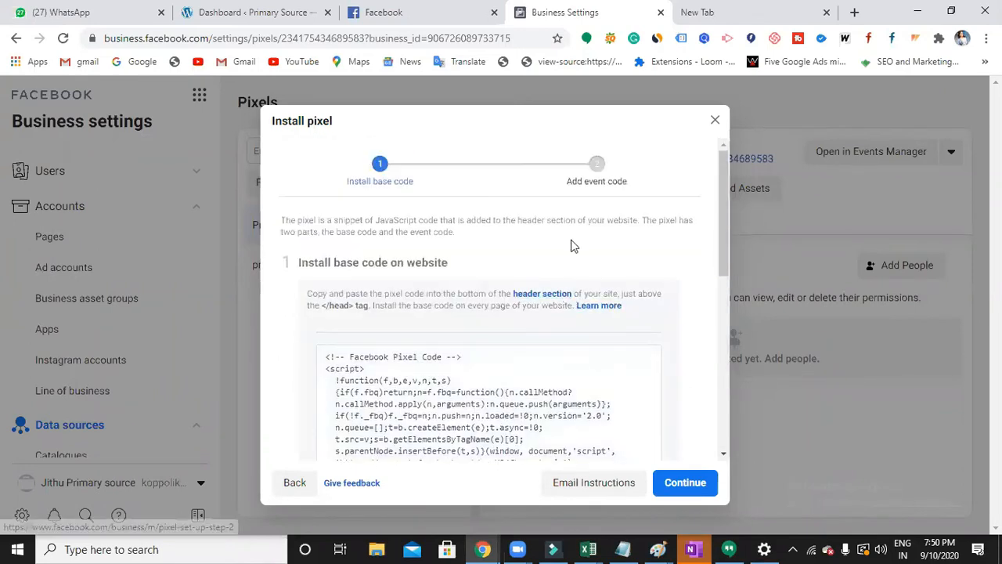
left_click(714, 123)
- Select "primary source pixel" in the pixel list and copy its pixel ID to the clipboard
left_click(283, 268)
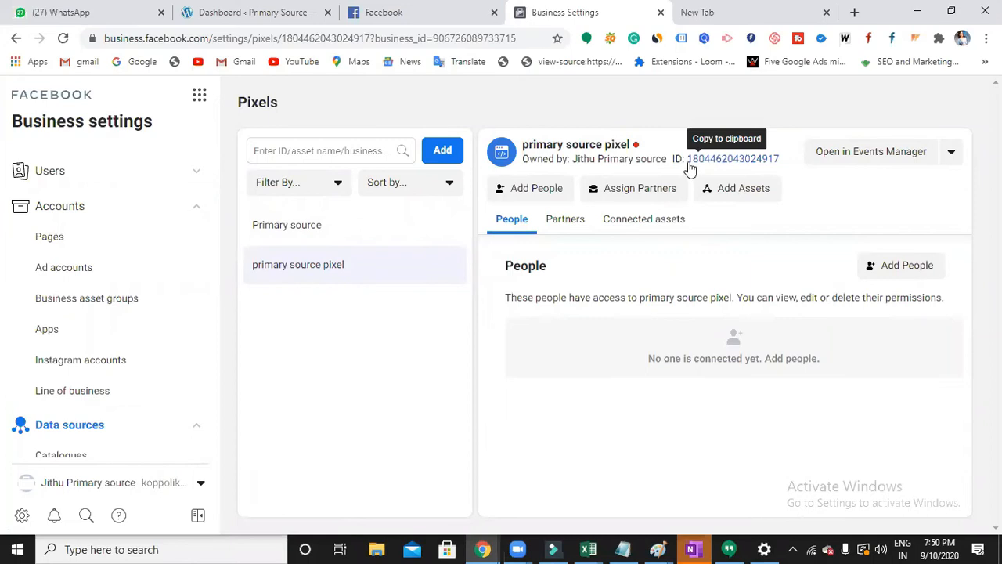
left_click(308, 227)
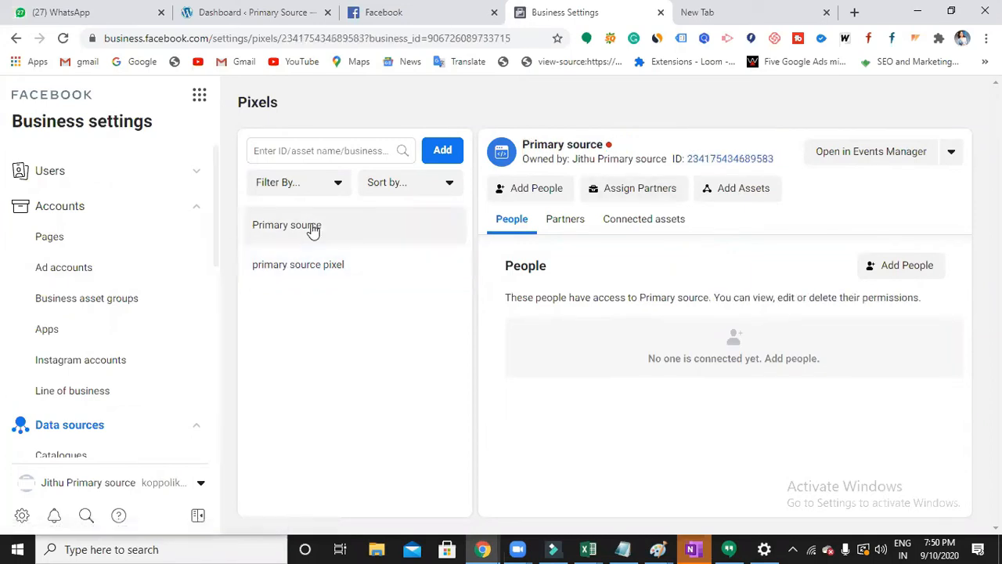
left_click(323, 271)
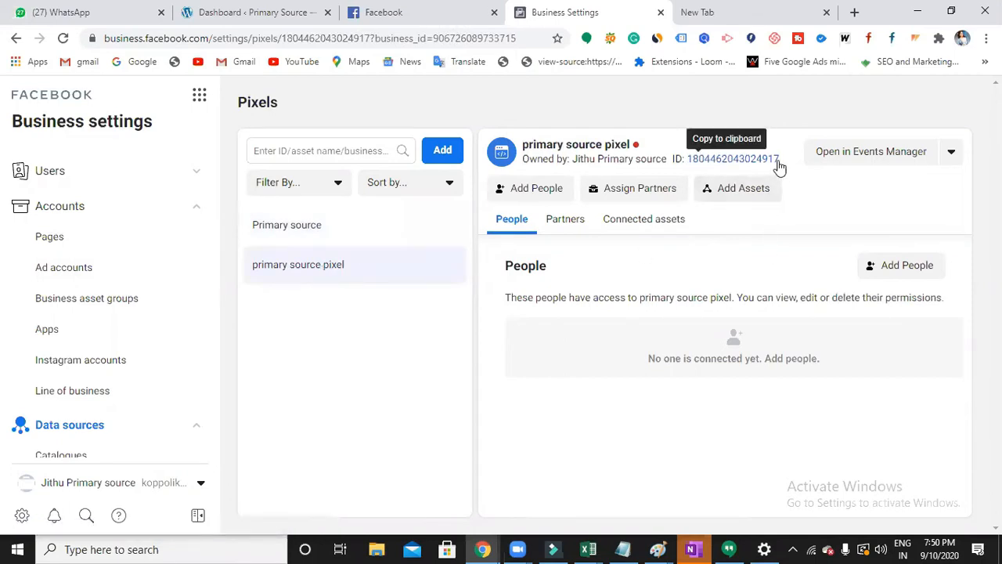
left_click(729, 161)
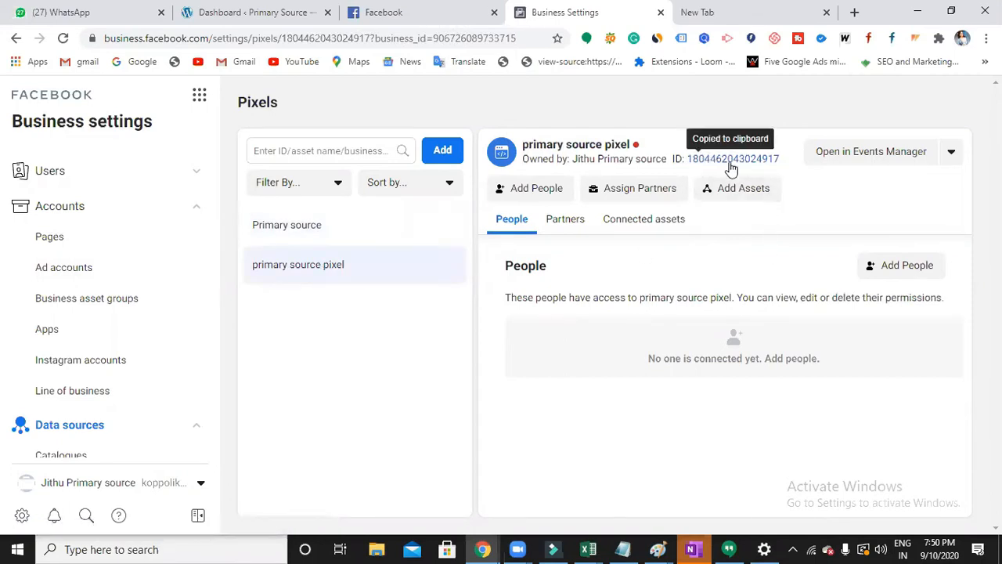
- Switch to the Primary Source WordPress dashboard and open the page for adding new plugins
left_click(232, 12)
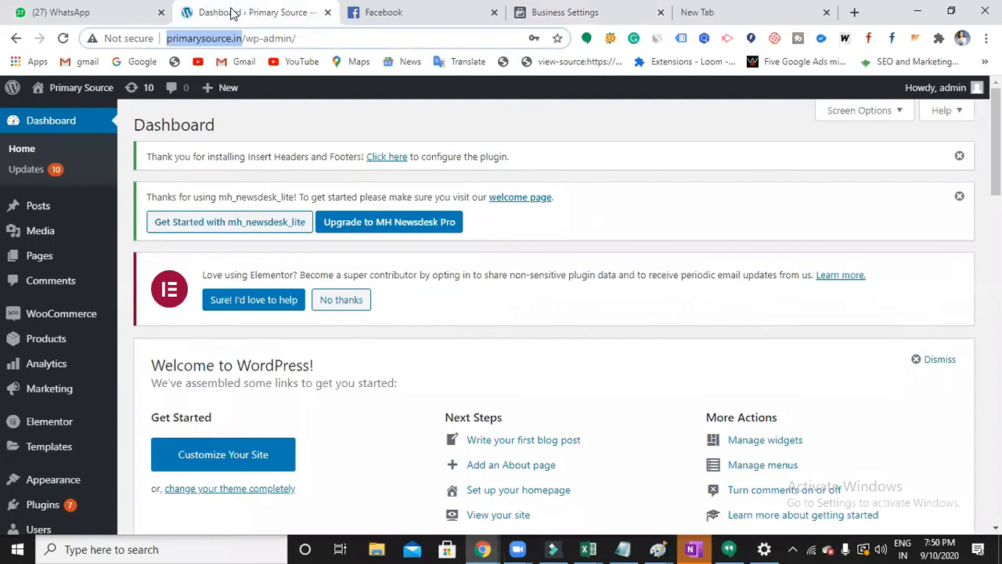
mouse_move(96, 452)
scroll(97, 452, "down", 1)
scroll(96, 453, "down", 2)
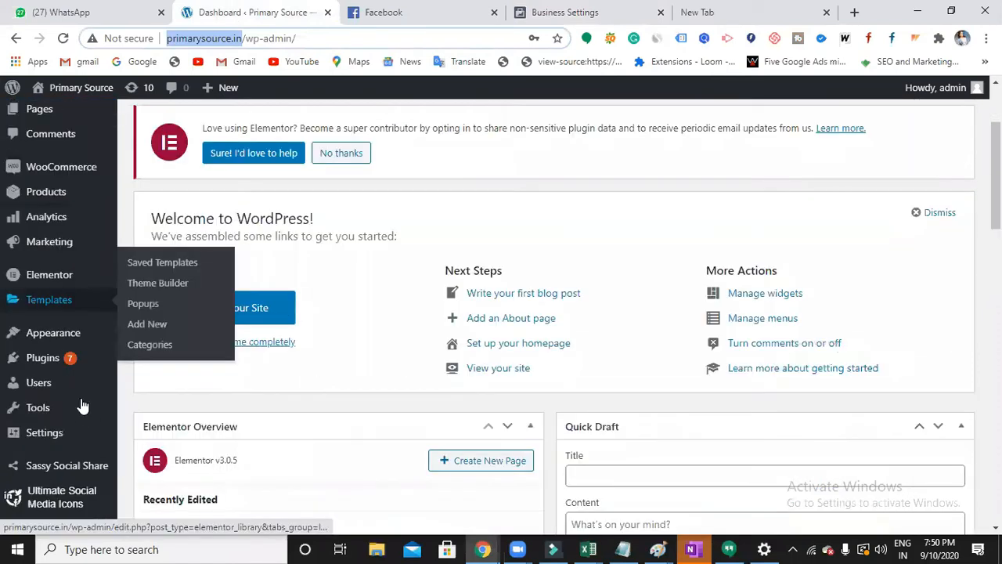
left_click(75, 359)
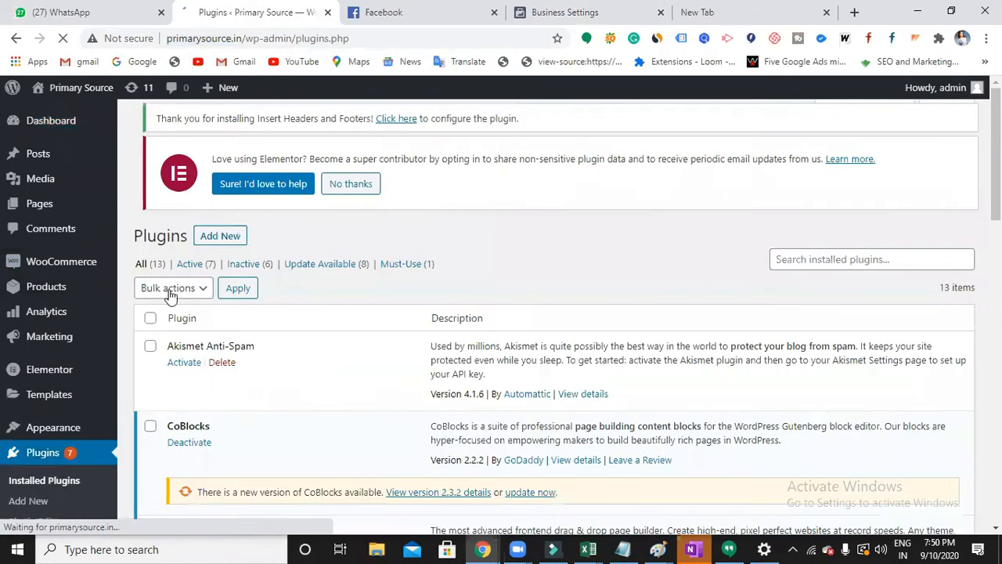
left_click(230, 128)
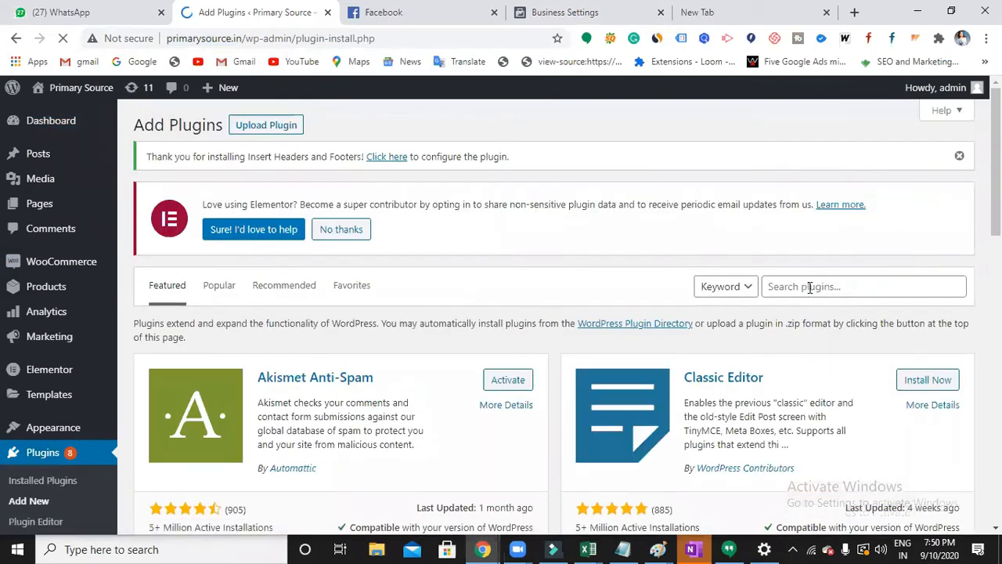
- Search the plugin directory for "pixel"
left_click(809, 287)
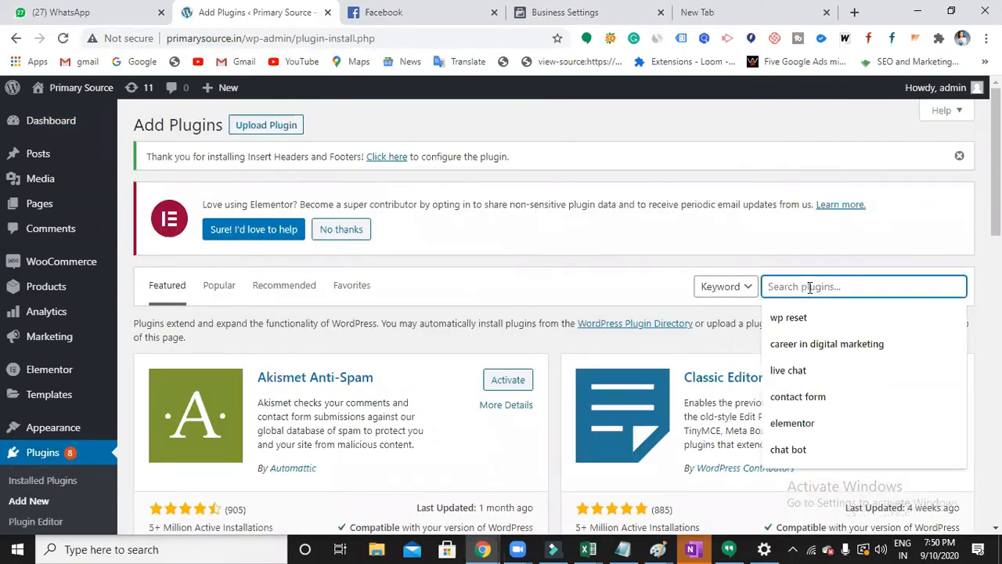
type("pixel")
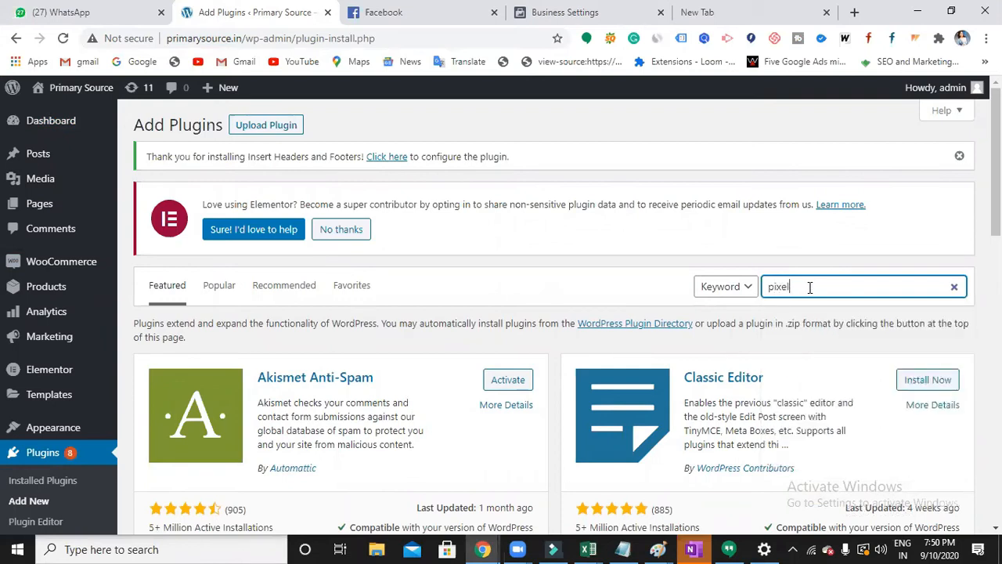
key("Return")
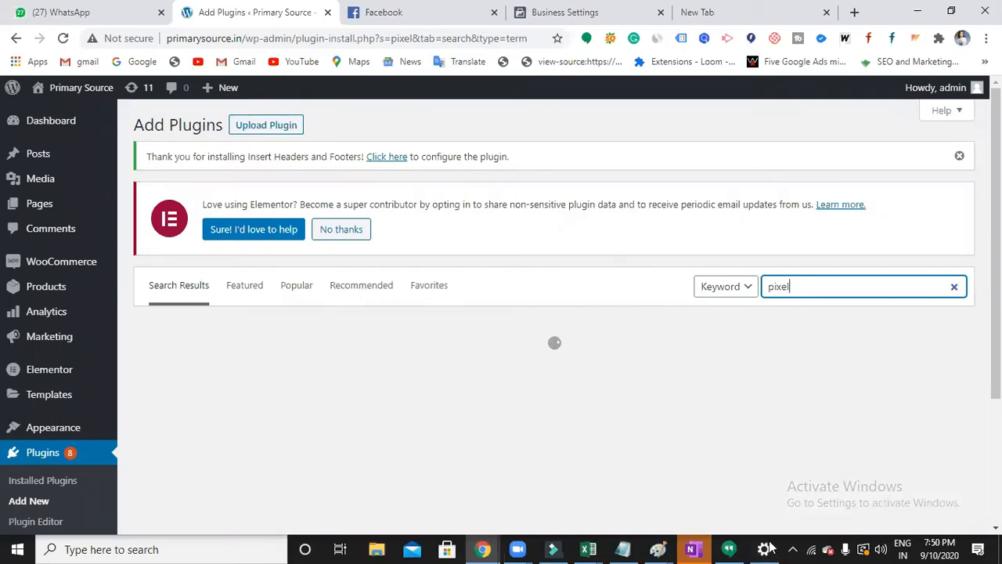
- Install and activate the Pixel Cat – Conversion Pixel Manager plugin from the search results
scroll(577, 360, "down", 3)
scroll(512, 329, "down", 4)
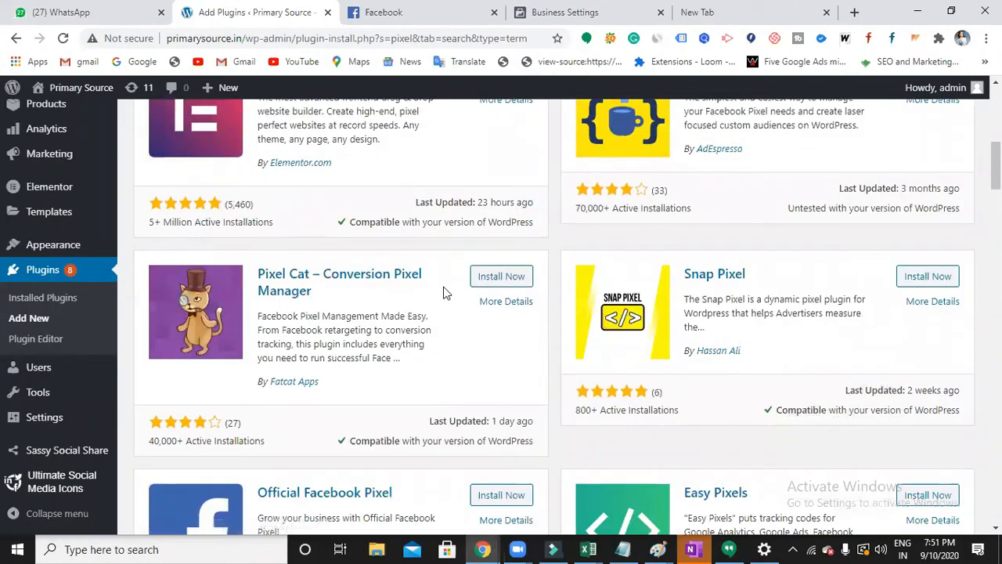
scroll(447, 313, "down", 1)
left_click(497, 209)
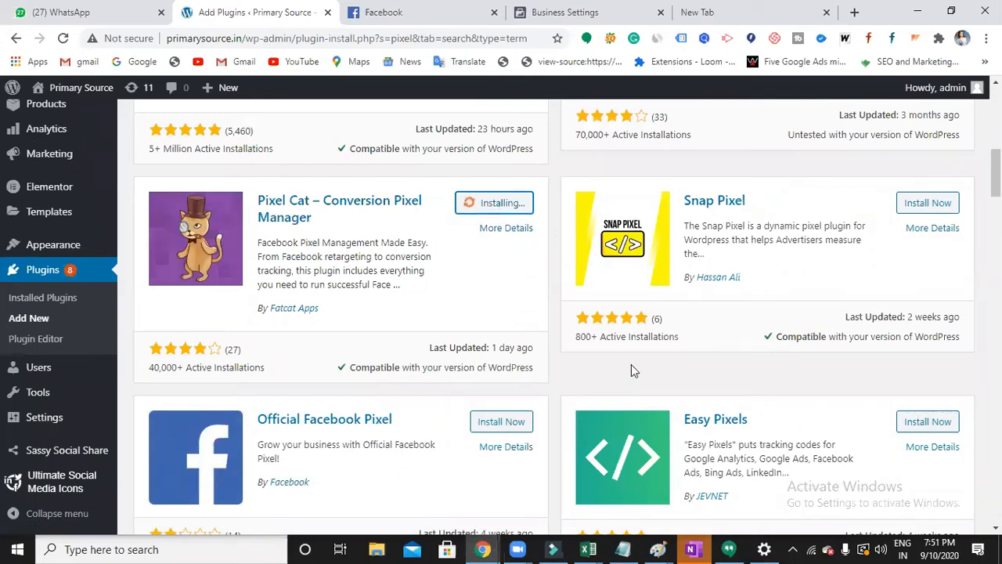
left_click(494, 203)
scroll(425, 306, "down", 3)
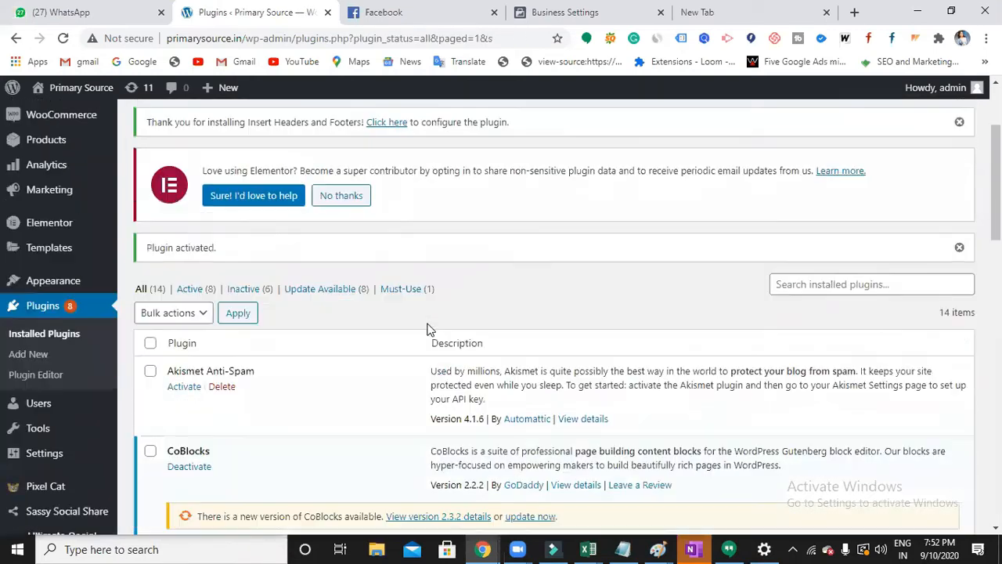
- Open the Pixel Cat settings, paste the copied pixel ID as the Facebook Pixel ID and save
mouse_move(73, 435)
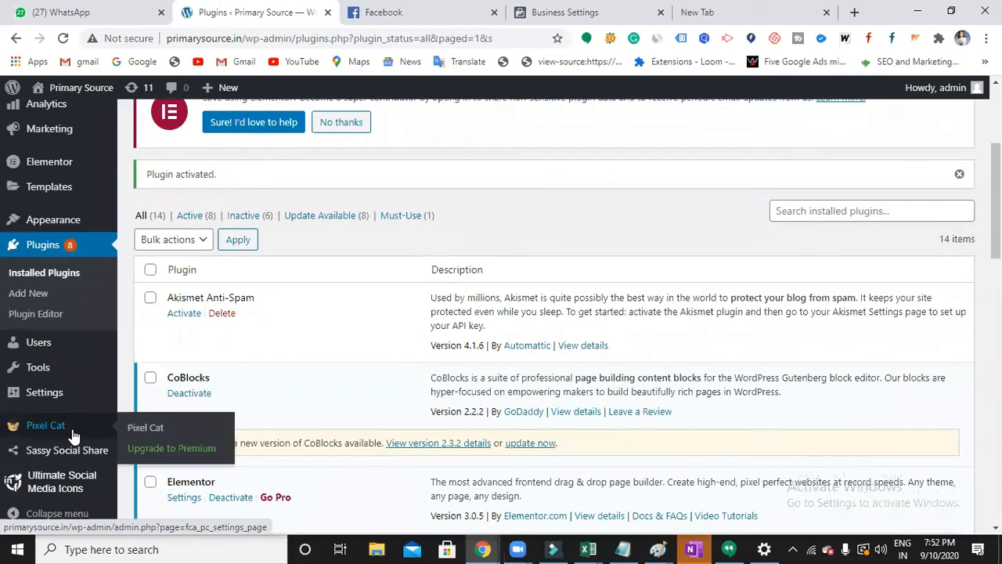
left_click(73, 434)
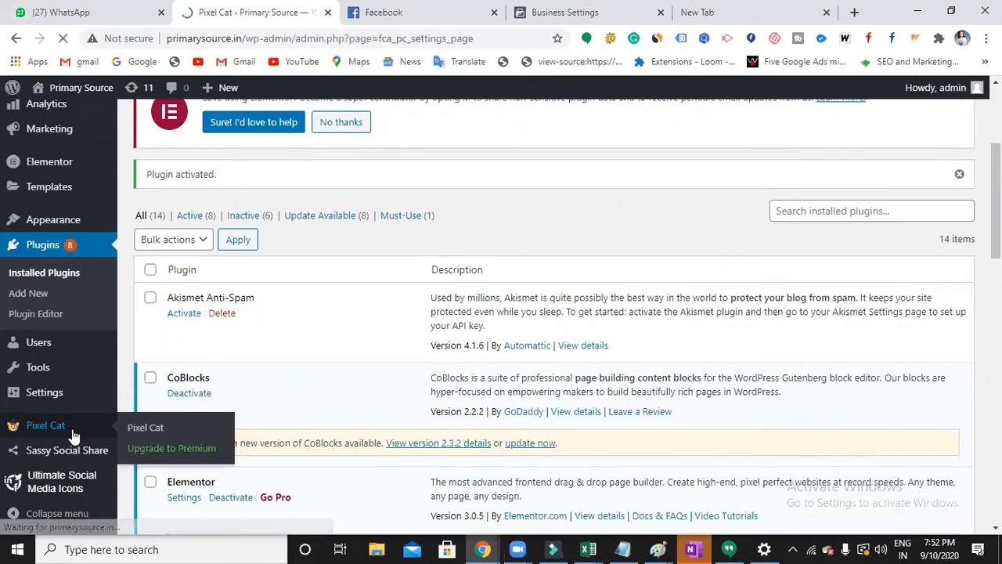
scroll(284, 425, "down", 1)
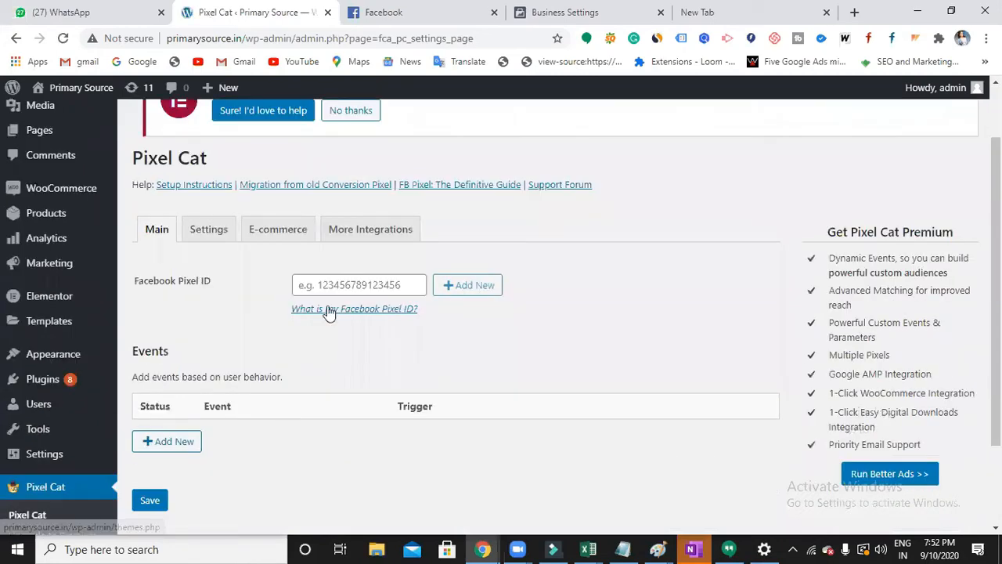
left_click(338, 286)
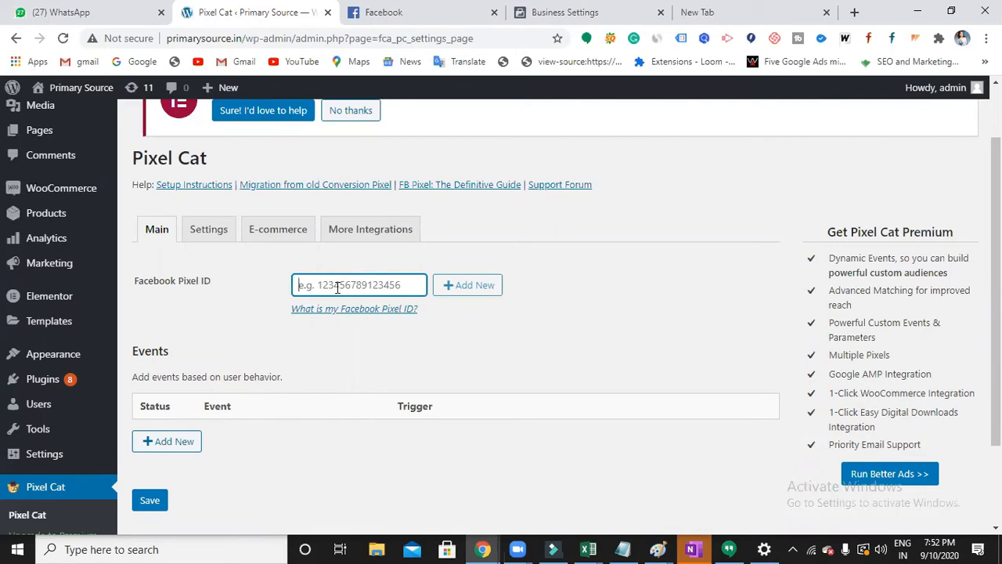
key("ctrl+v")
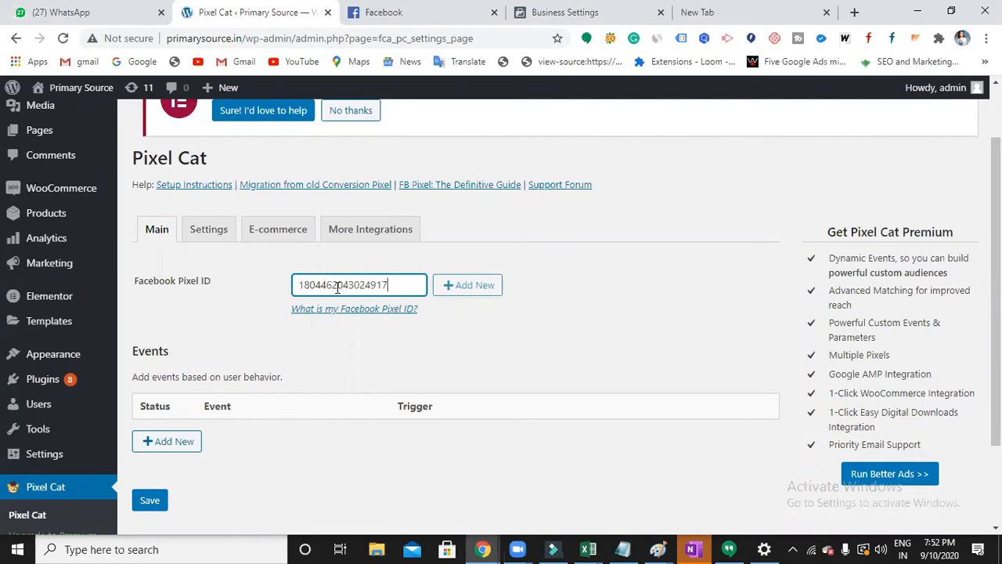
left_click(444, 288)
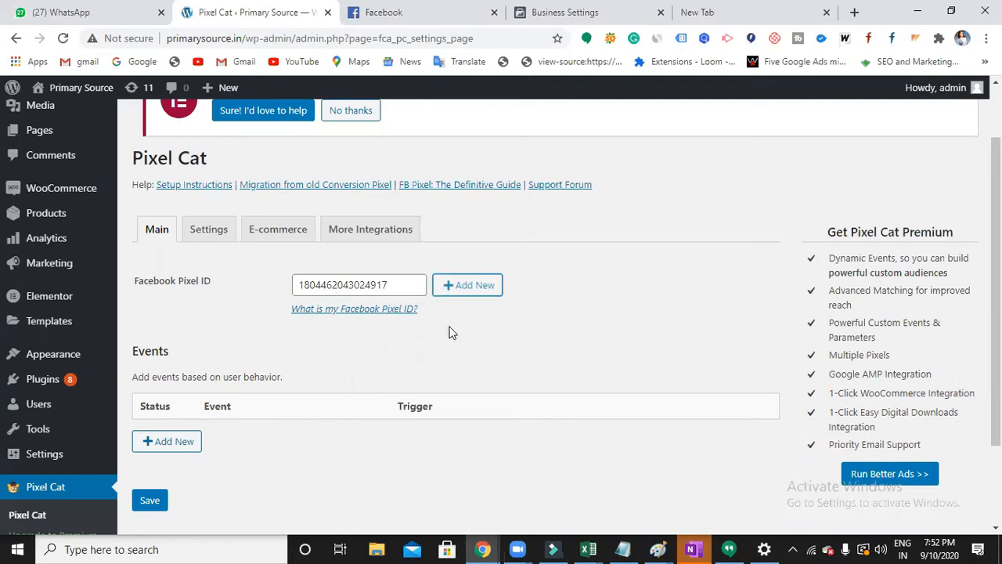
left_click(400, 280)
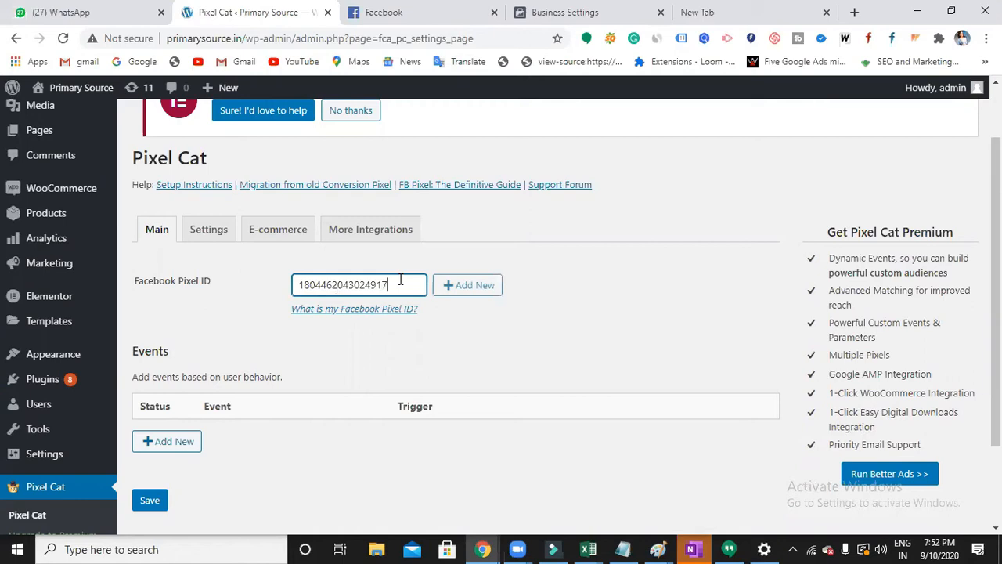
left_click(146, 500)
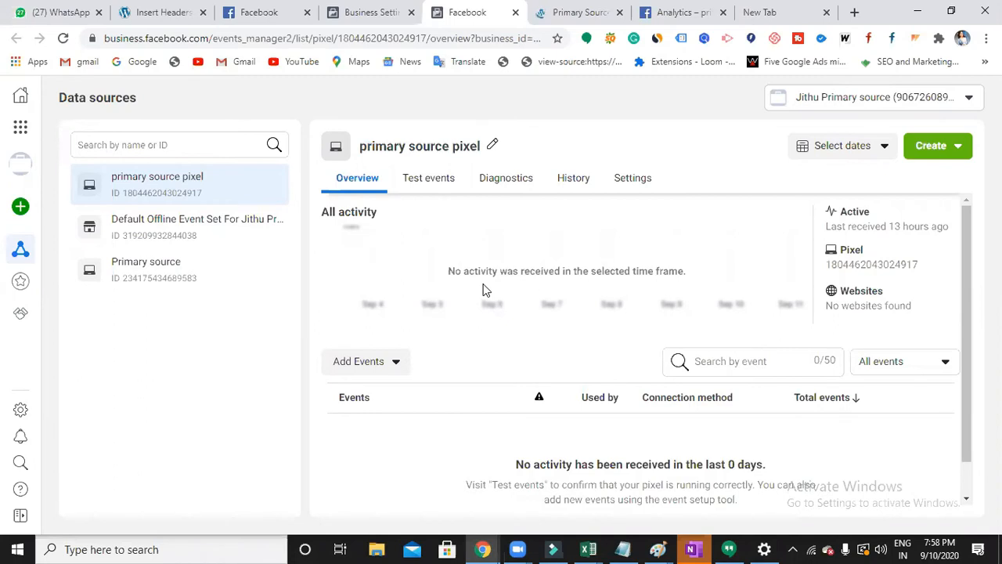
- Check the primary source pixel's activity status in Events Manager and on the reloaded Pixels page of Business settings
scroll(563, 304, "down", 1)
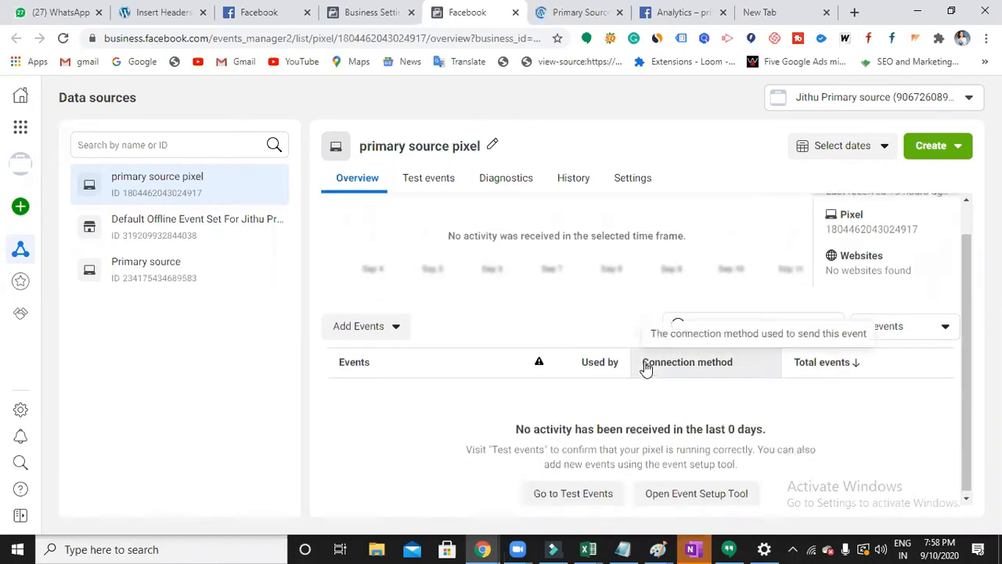
scroll(645, 368, "up", 1)
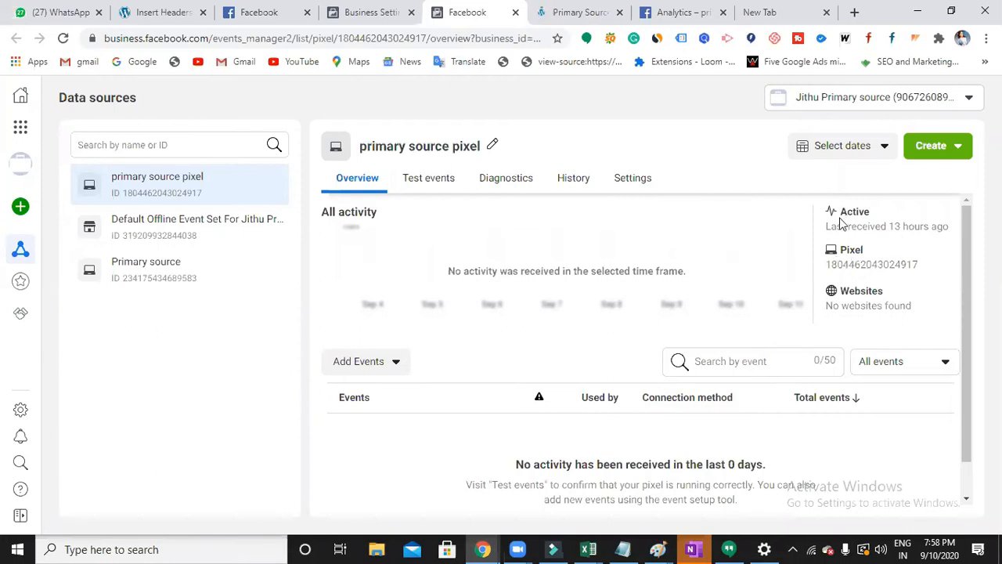
left_click_drag(846, 209, 875, 218)
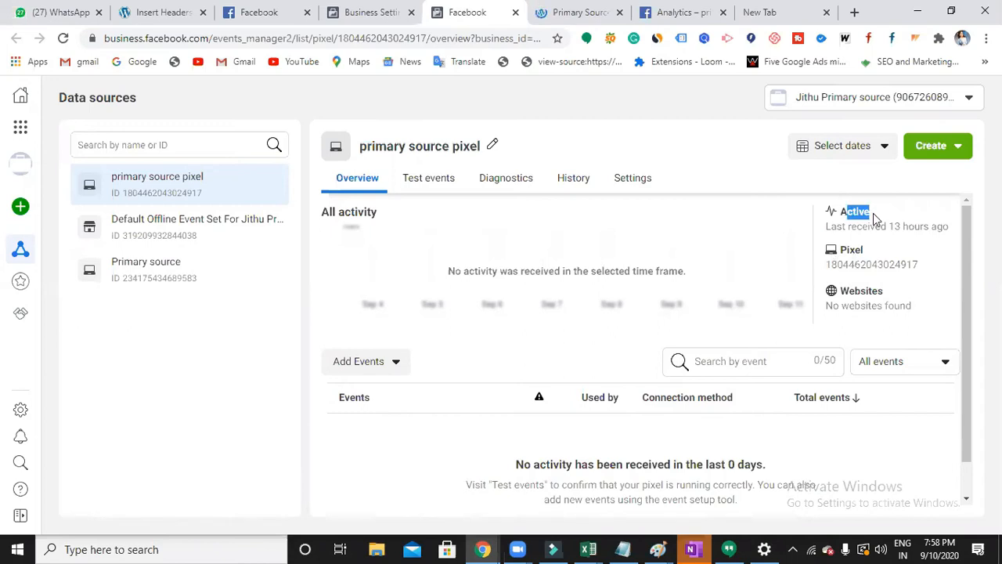
left_click(852, 211)
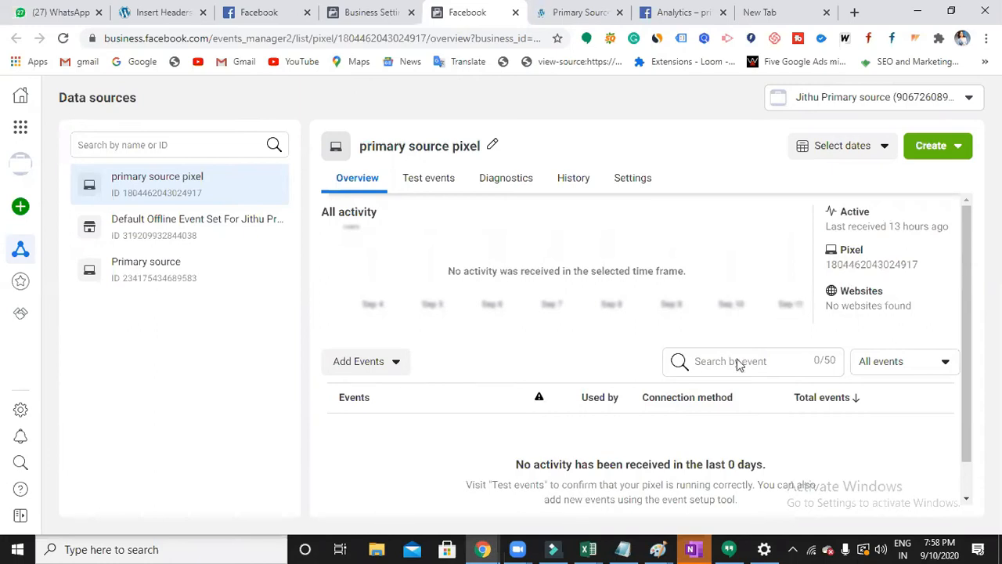
left_click(379, 17)
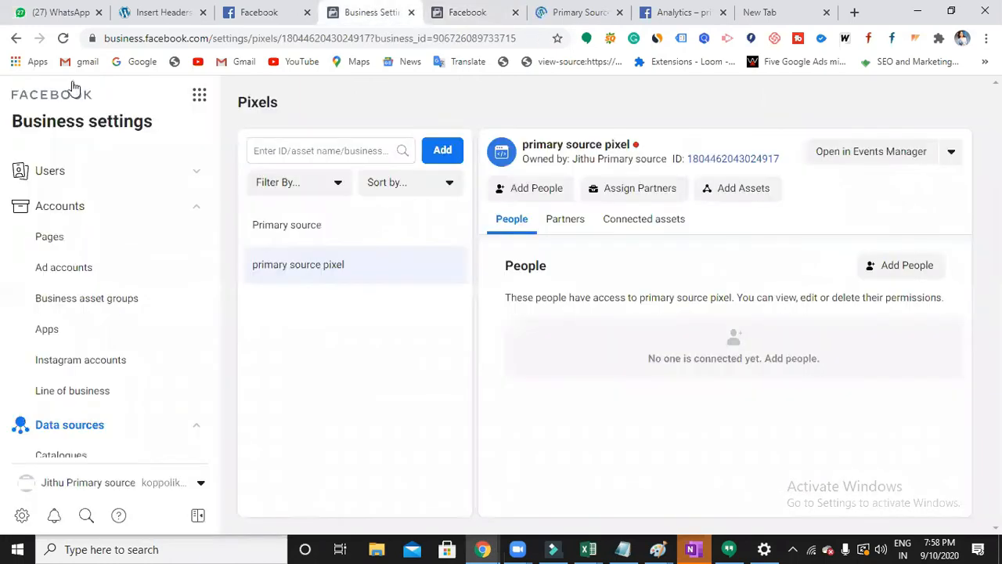
left_click(66, 39)
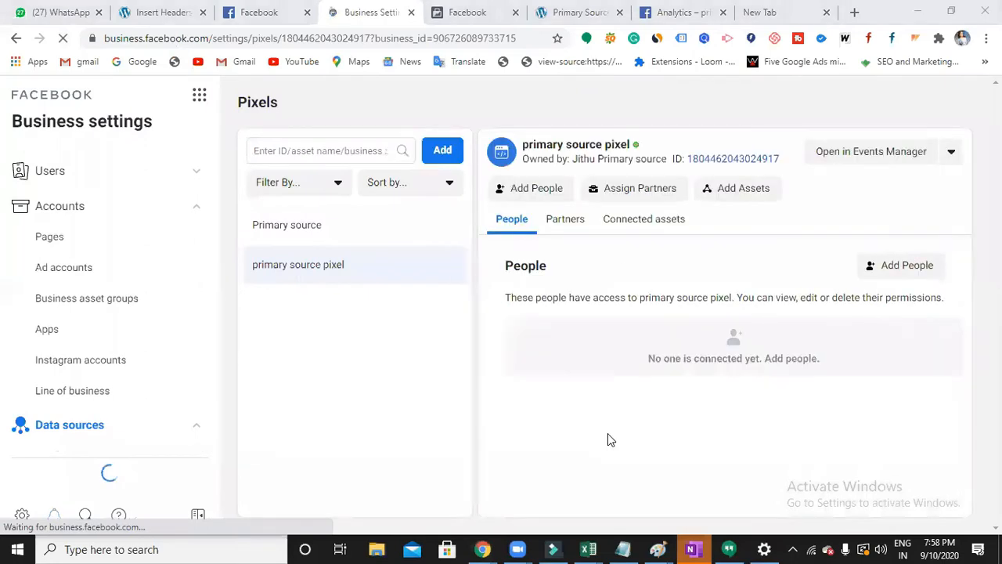
mouse_move(636, 153)
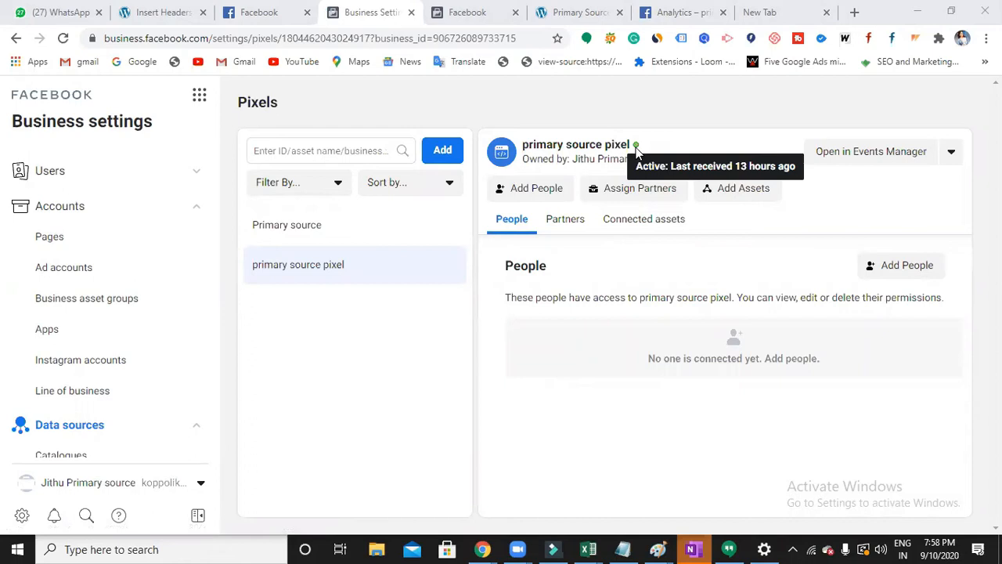
- Switch to Notepad, add the line "Custom conversions" below "Facebook Pixel" with a blank line between, and minimize the note
left_click(623, 549)
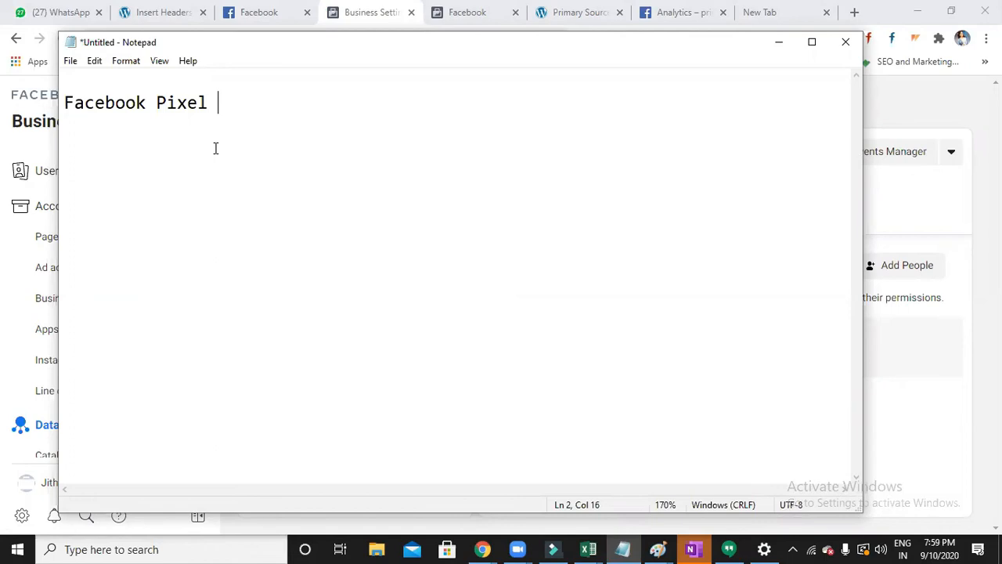
key("Return")
key("Return")
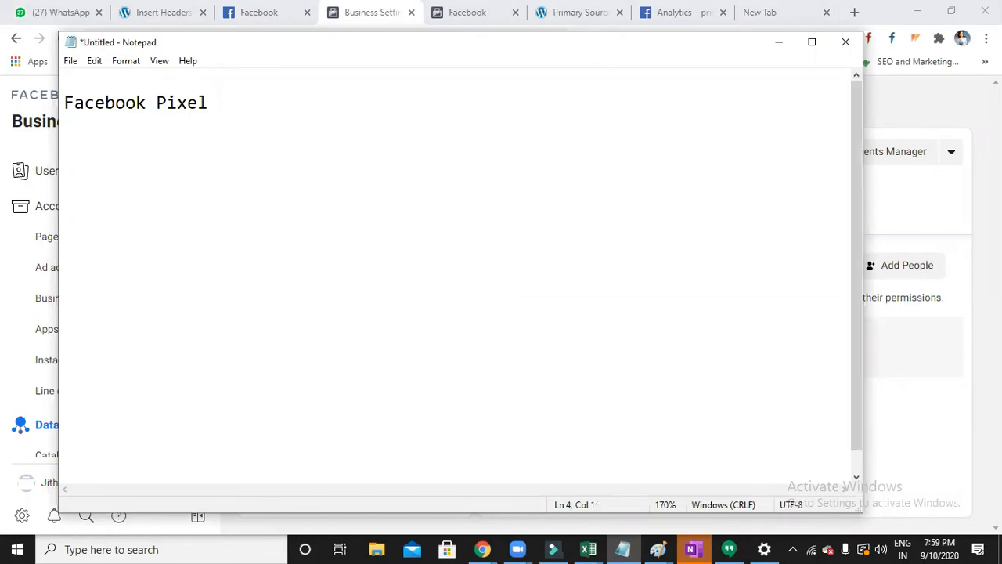
type("Custom c")
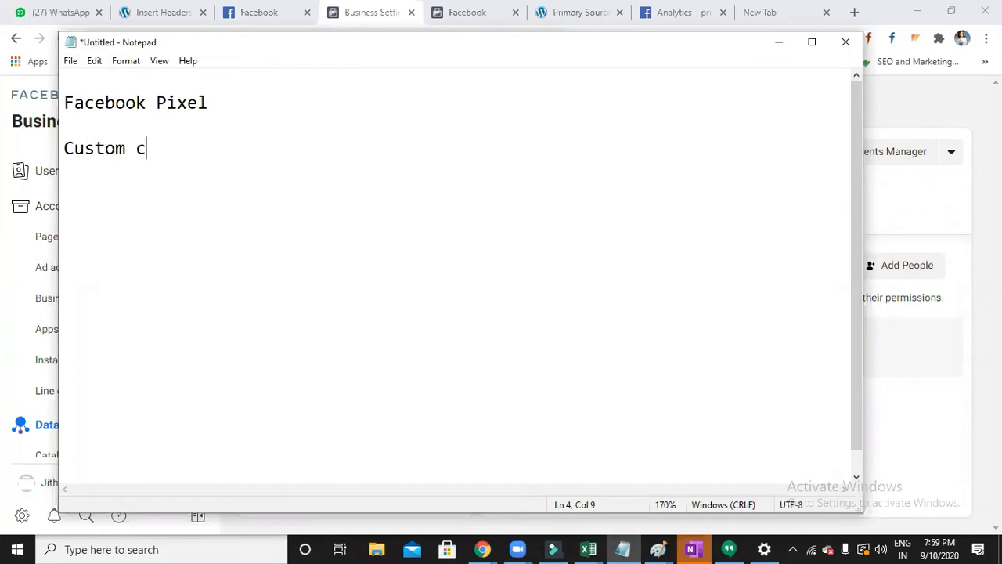
type("onversions")
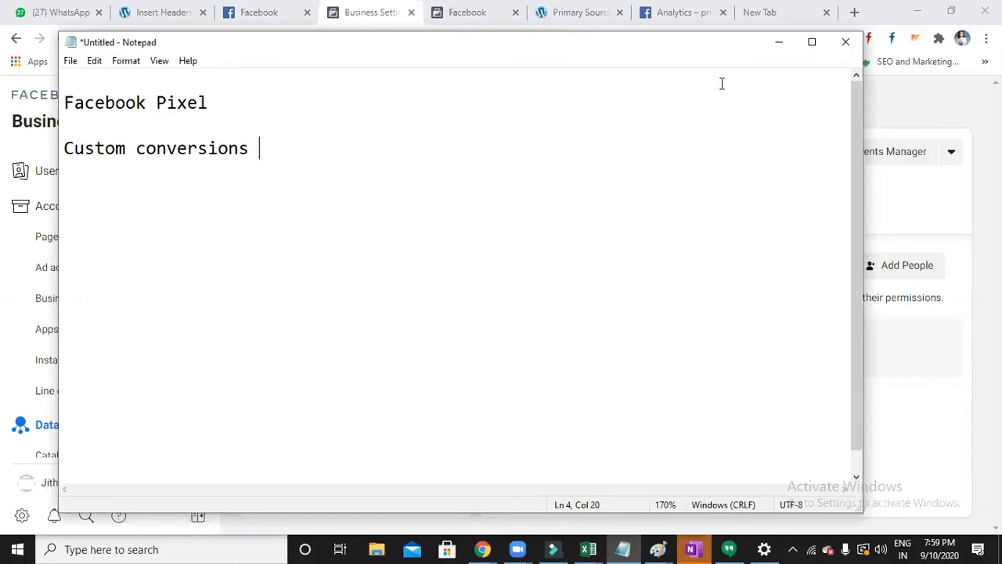
left_click(778, 42)
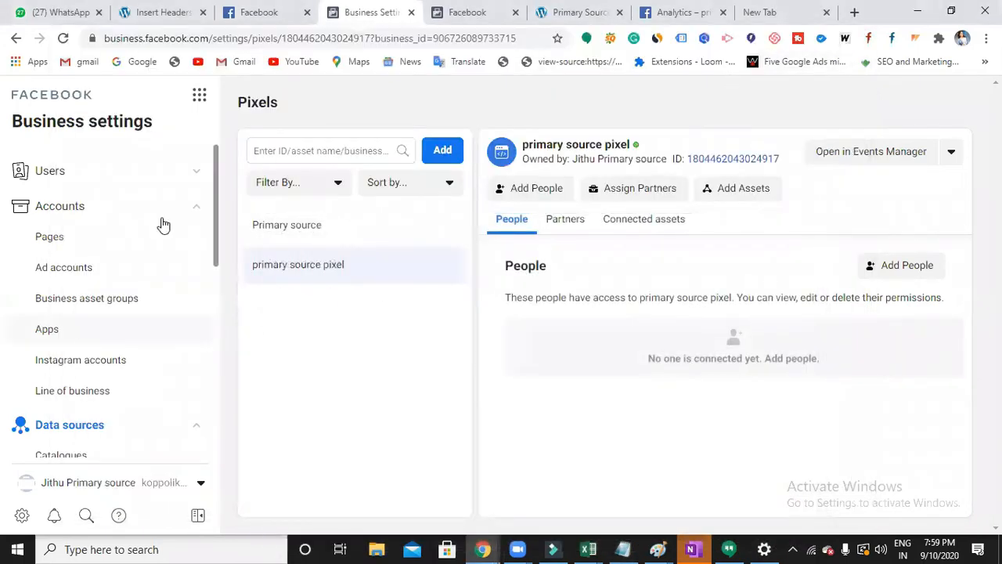
- Open the Custom conversions page in Business settings and start creating a new custom conversion
scroll(152, 362, "down", 3)
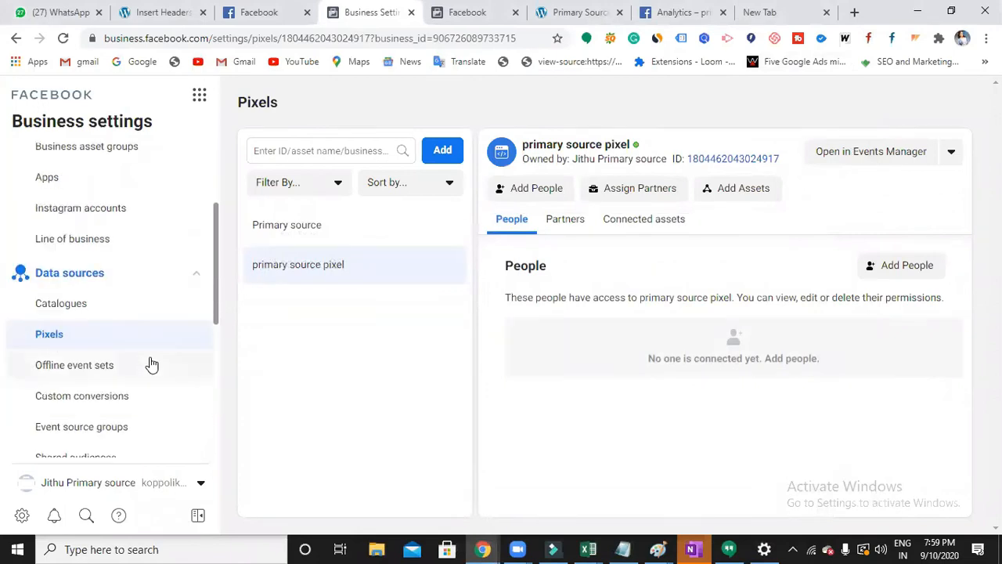
left_click(106, 332)
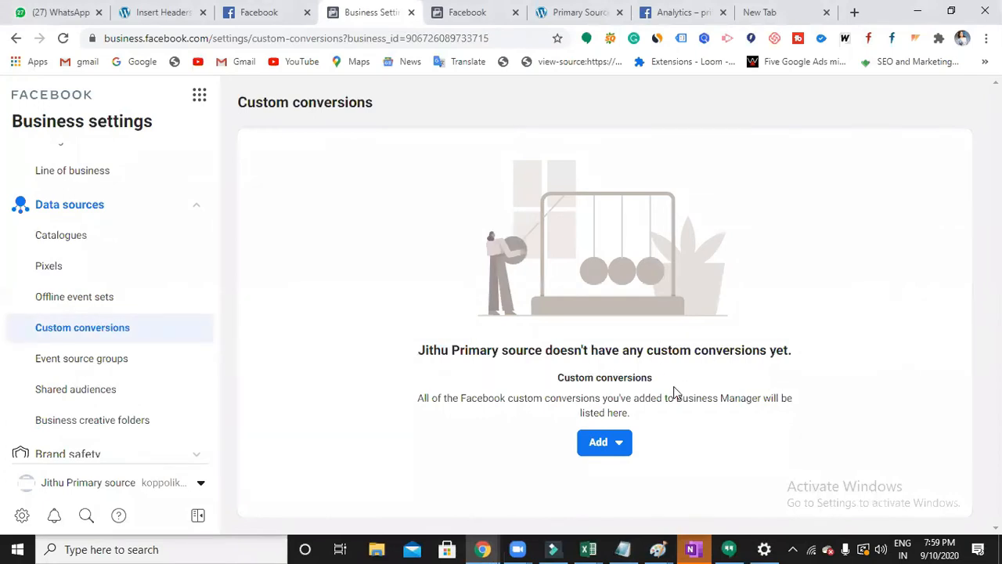
left_click(620, 444)
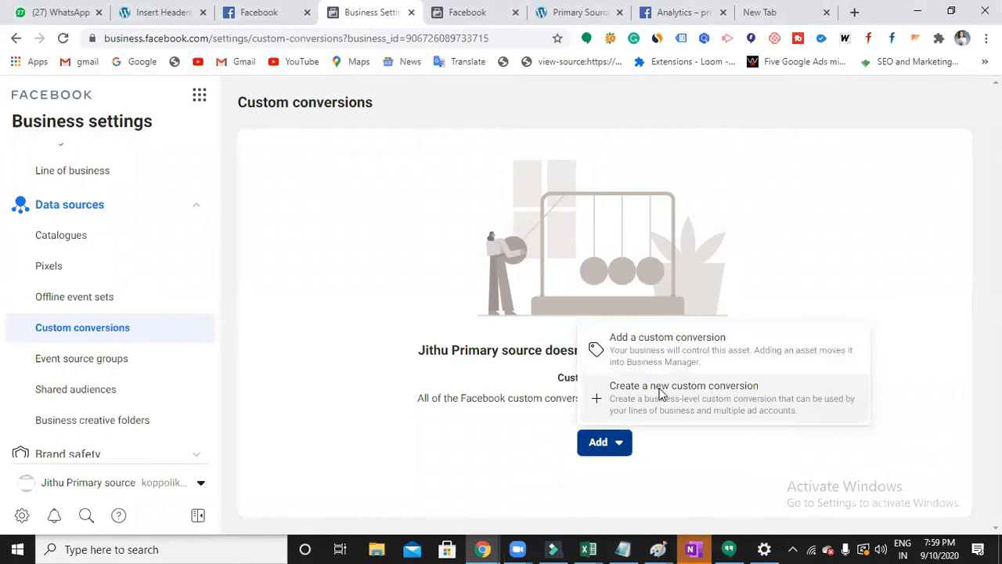
left_click(660, 393)
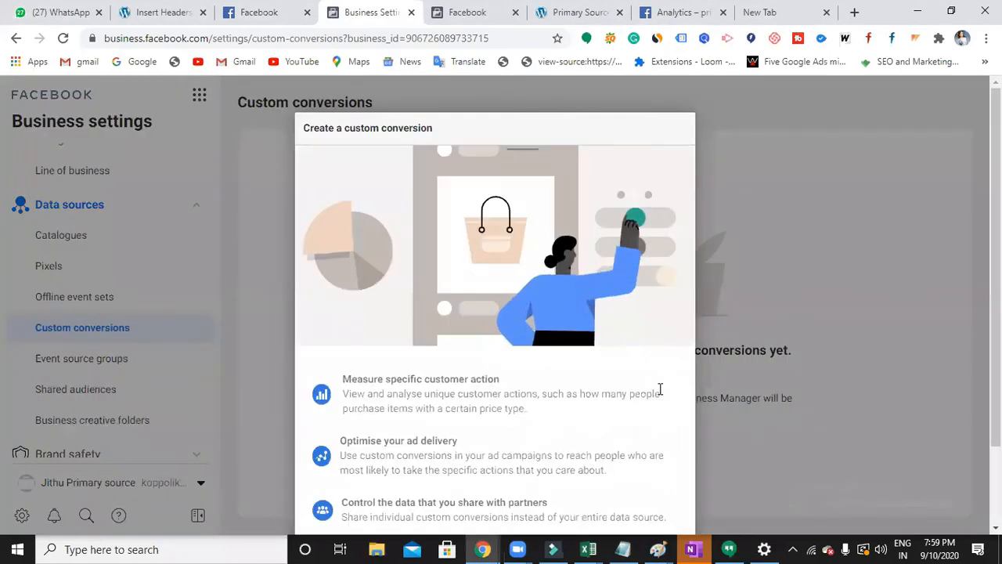
scroll(456, 349, "down", 2)
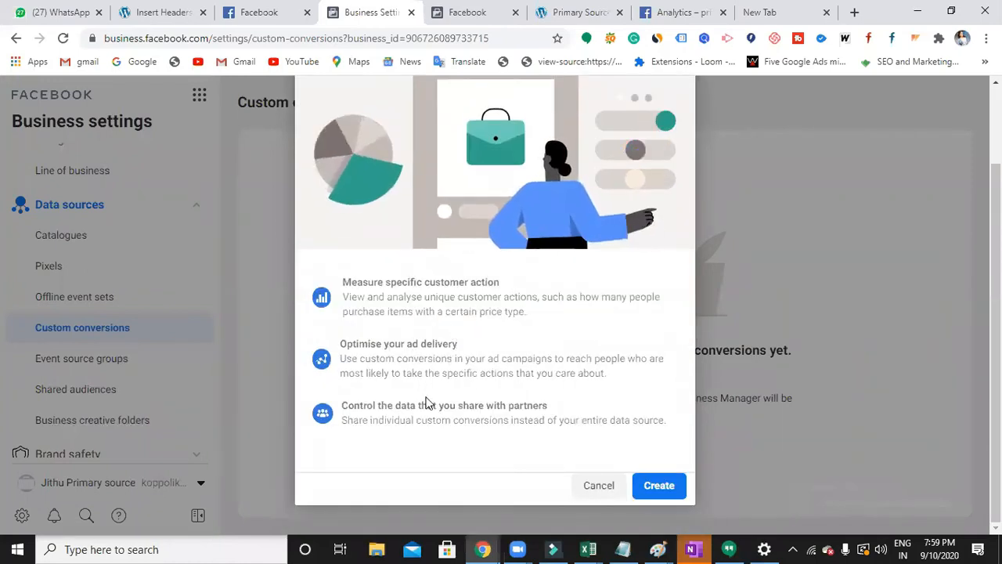
left_click(659, 485)
- Name the custom conversion "7pm batch conversion"
left_click(435, 188)
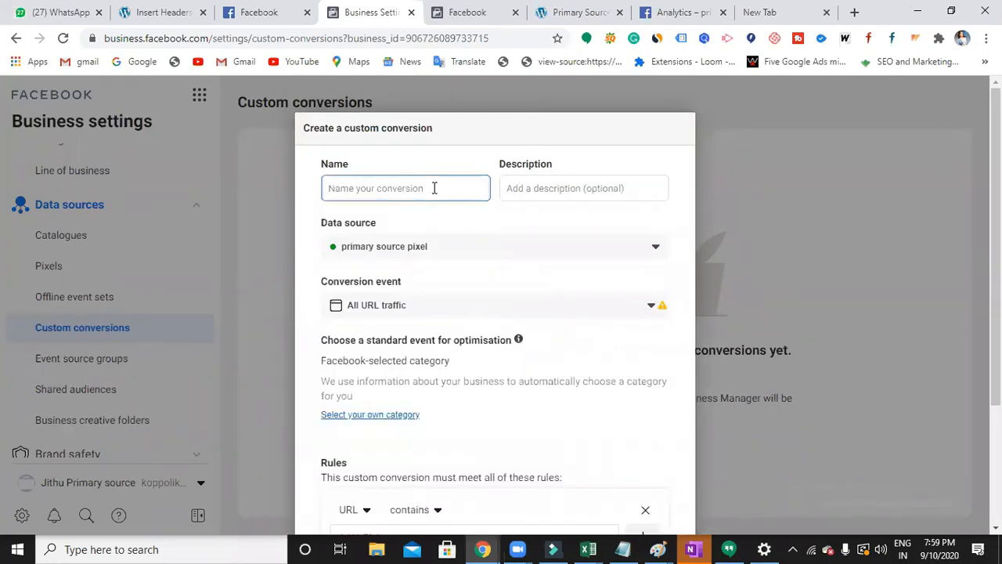
type("7")
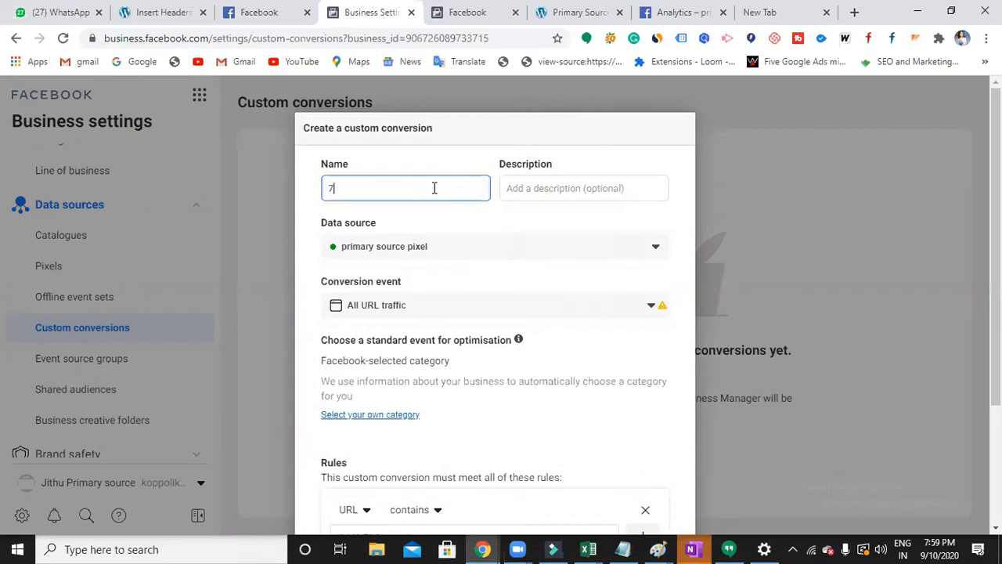
type("pm batch conversion")
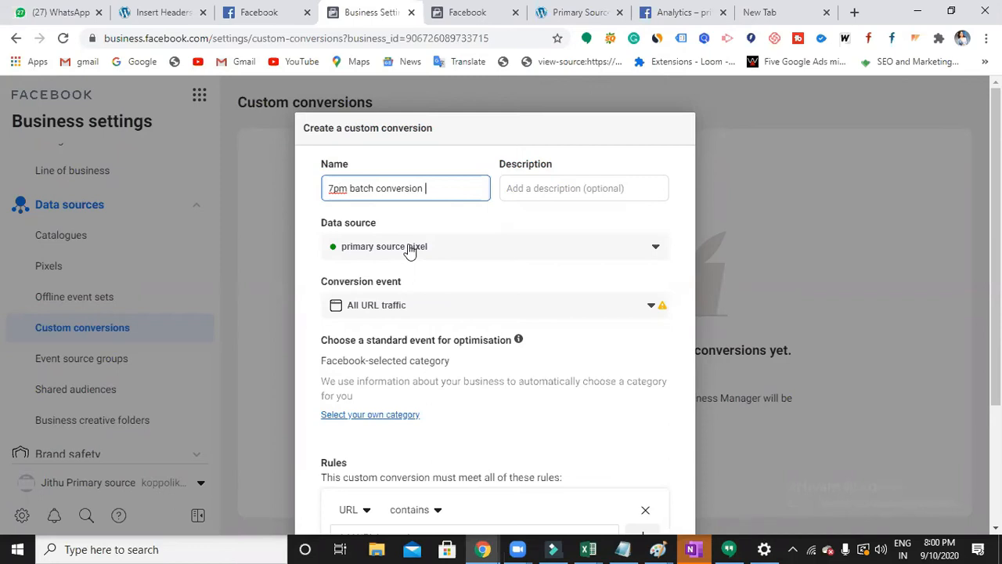
- Select primary source pixel as the conversion's data source and All URL traffic as its conversion event
left_click(479, 250)
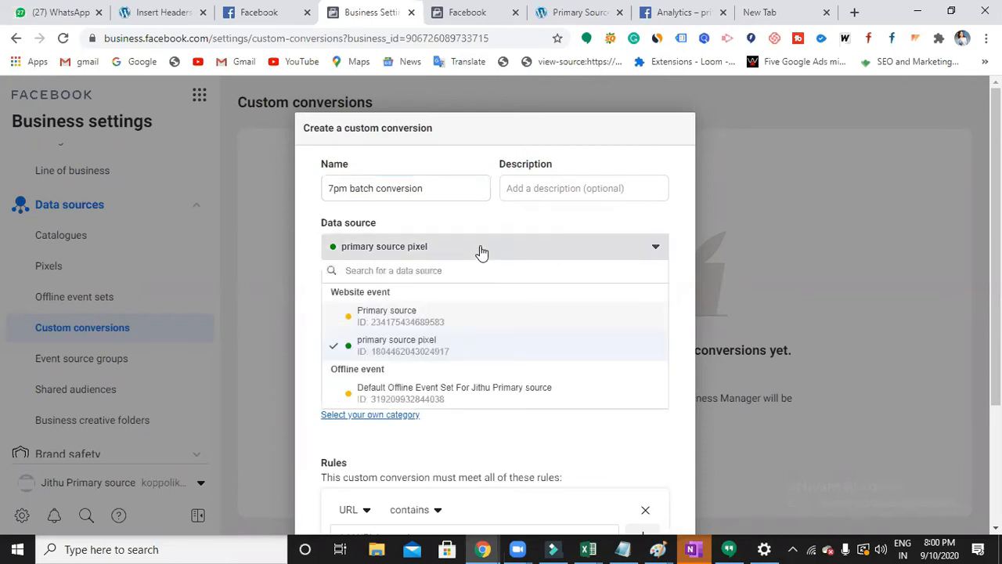
left_click(443, 355)
scroll(425, 314, "down", 1)
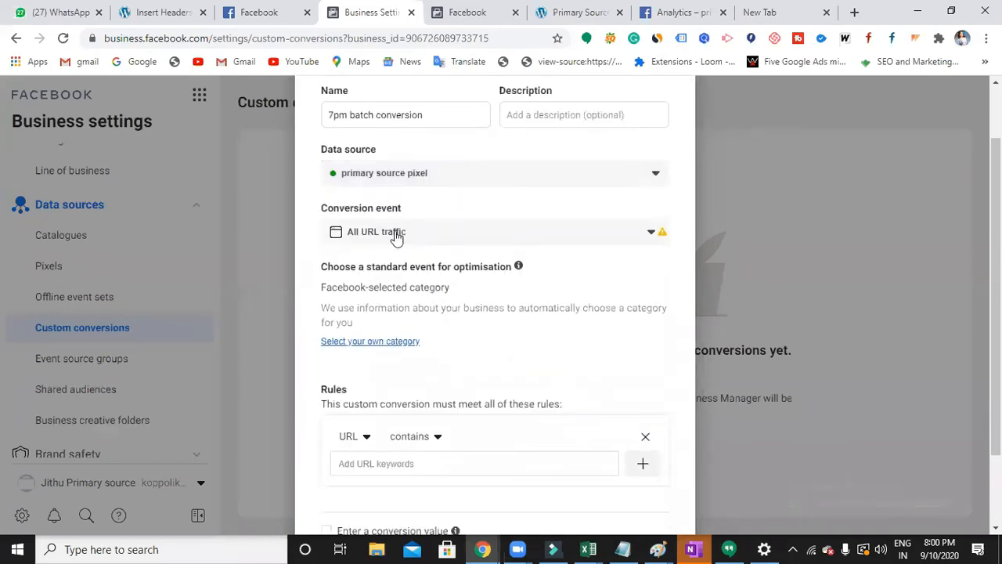
left_click(459, 232)
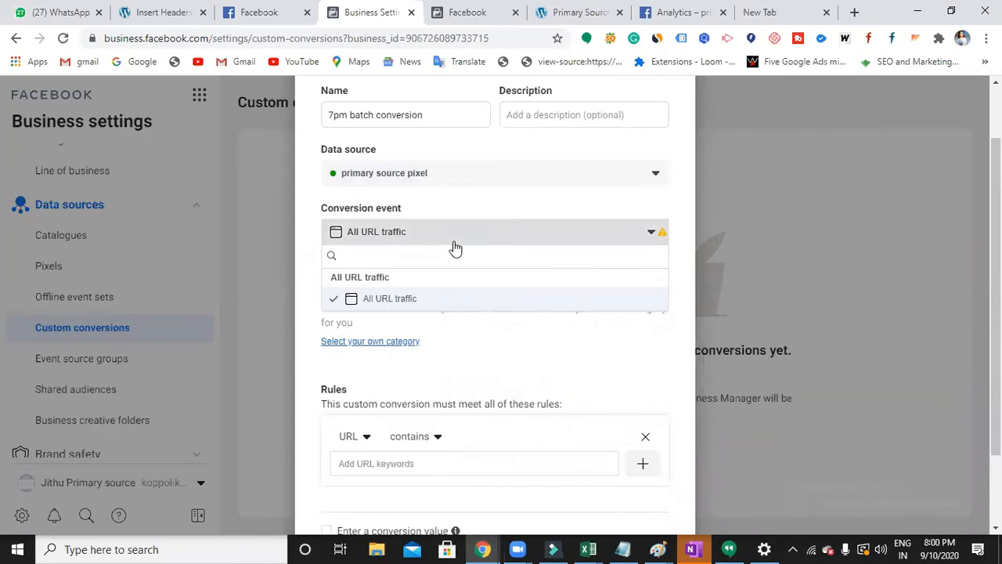
left_click(421, 300)
scroll(407, 239, "down", 2)
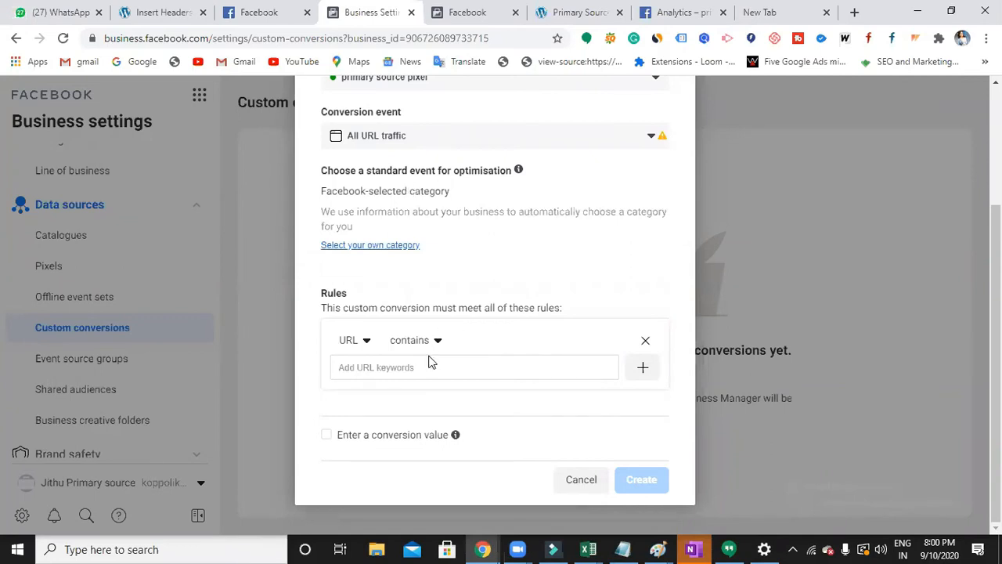
- Open the Contact page of the Primary Source website and copy its URL for the conversion's URL rule
left_click(393, 365)
left_click(580, 12)
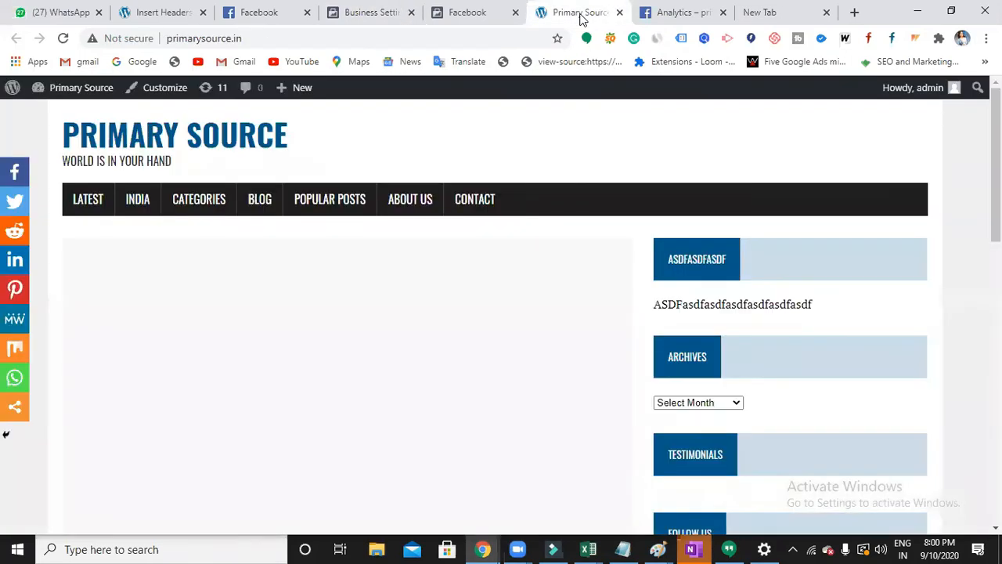
left_click(476, 201)
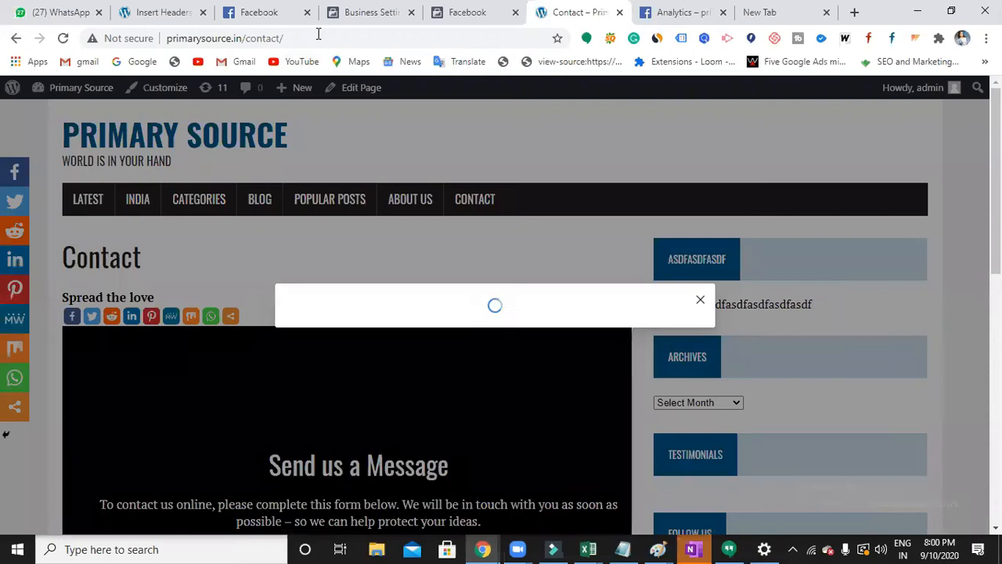
left_click_drag(317, 38, 163, 37)
key("ctrl+c")
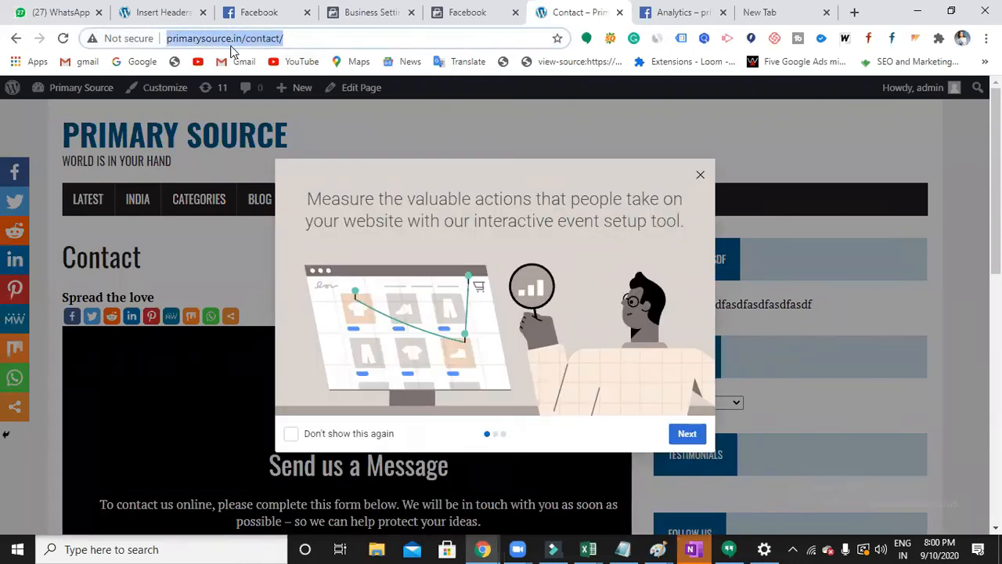
left_click(466, 22)
left_click(265, 14)
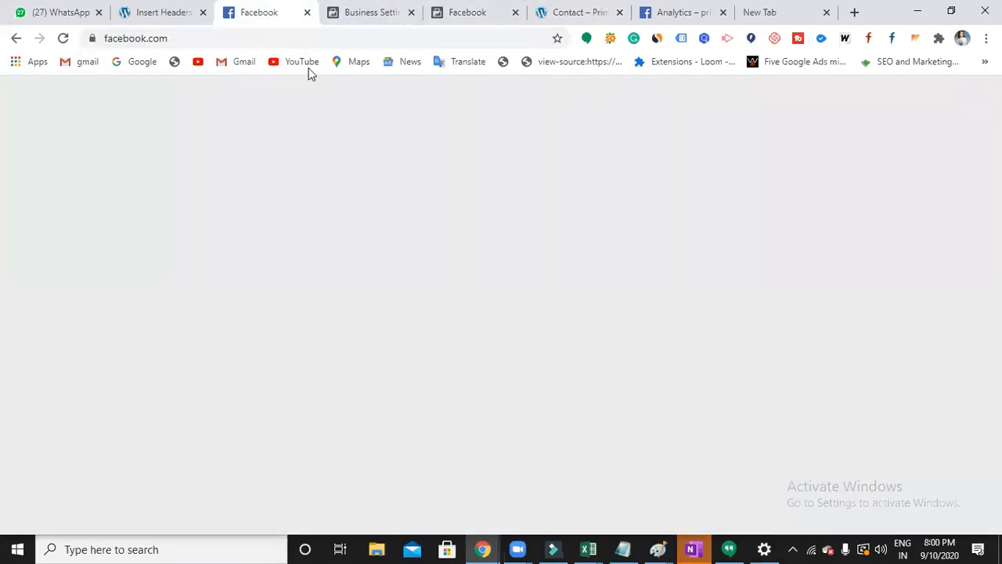
left_click(360, 11)
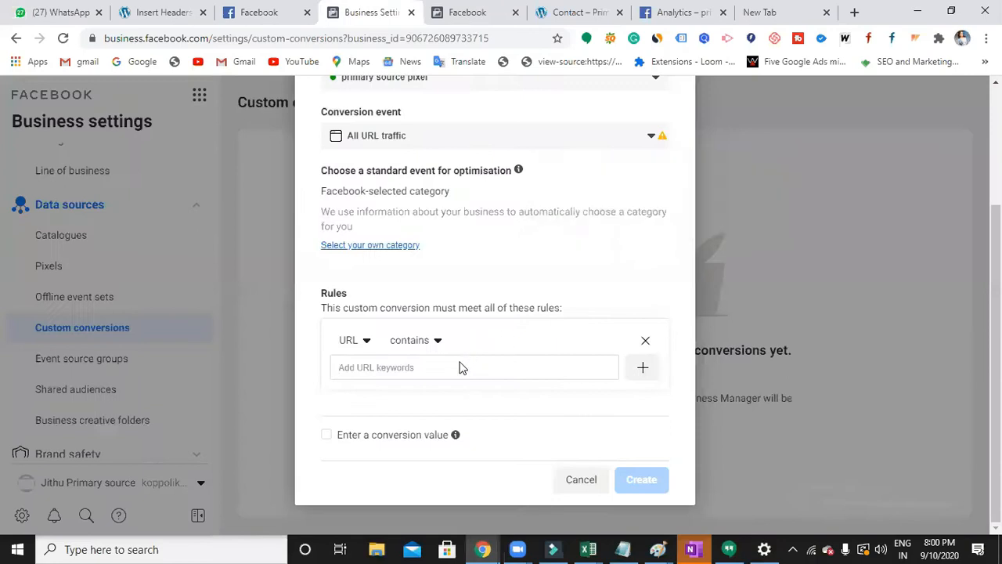
key("ctrl+v")
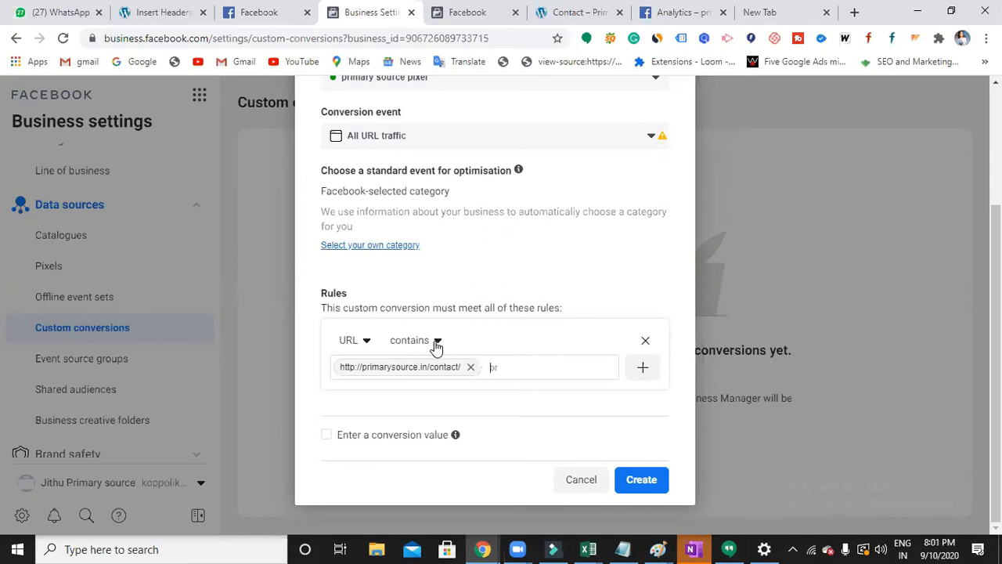
left_click(436, 344)
left_click(427, 409)
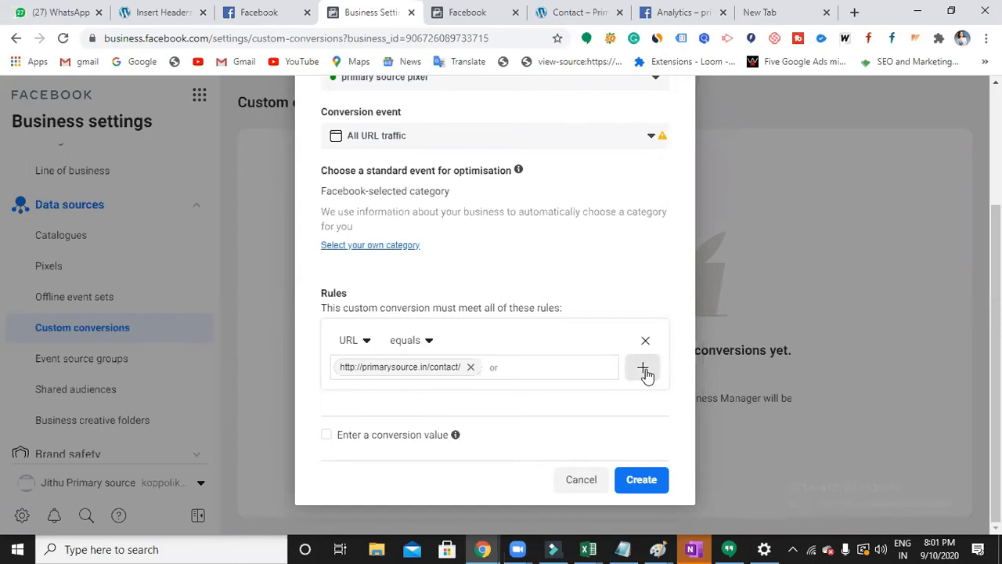
- Create the custom conversion with a conversion value of 2000 and reload the Custom conversions page
mouse_move(458, 442)
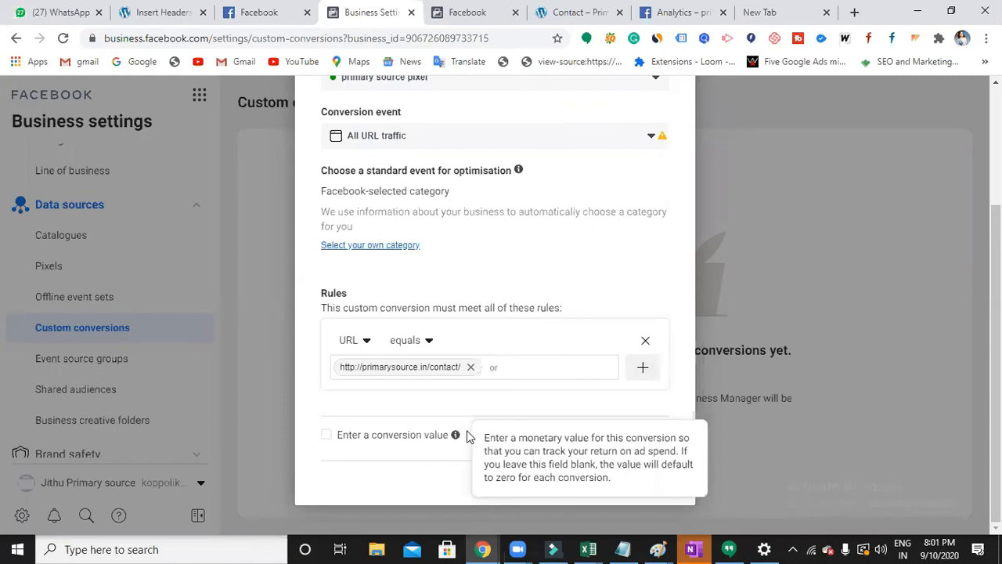
left_click(327, 435)
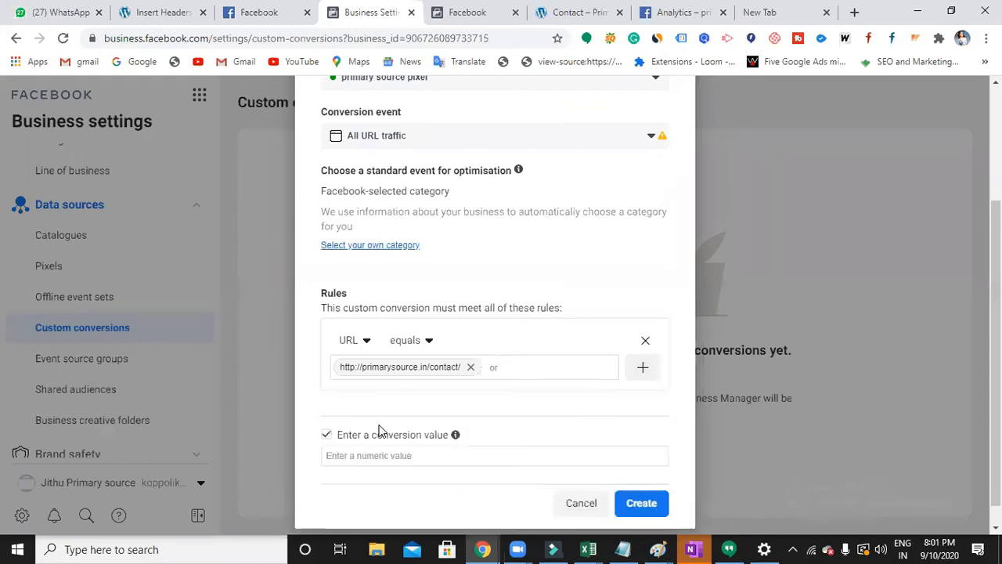
left_click(395, 440)
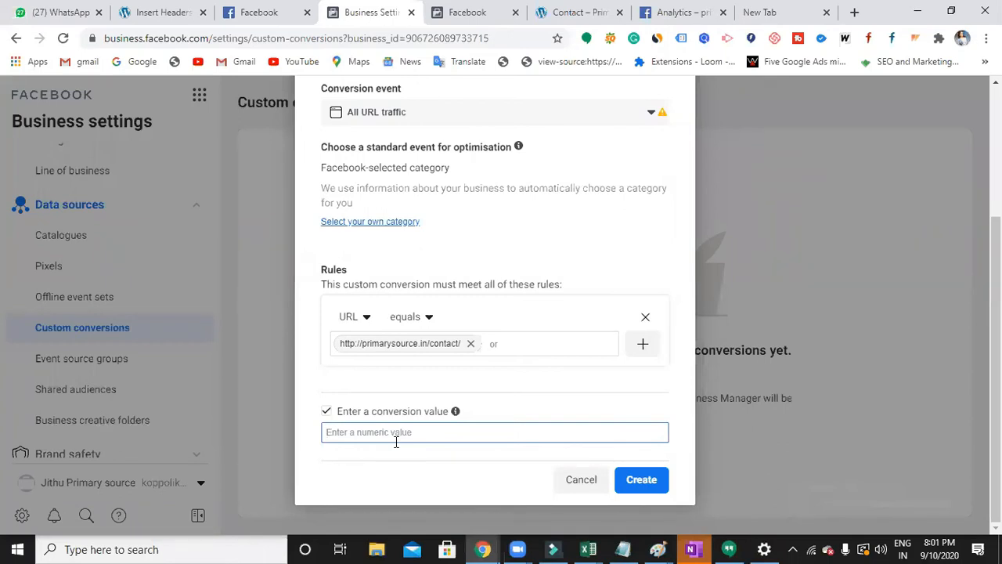
type("2000")
key("Return")
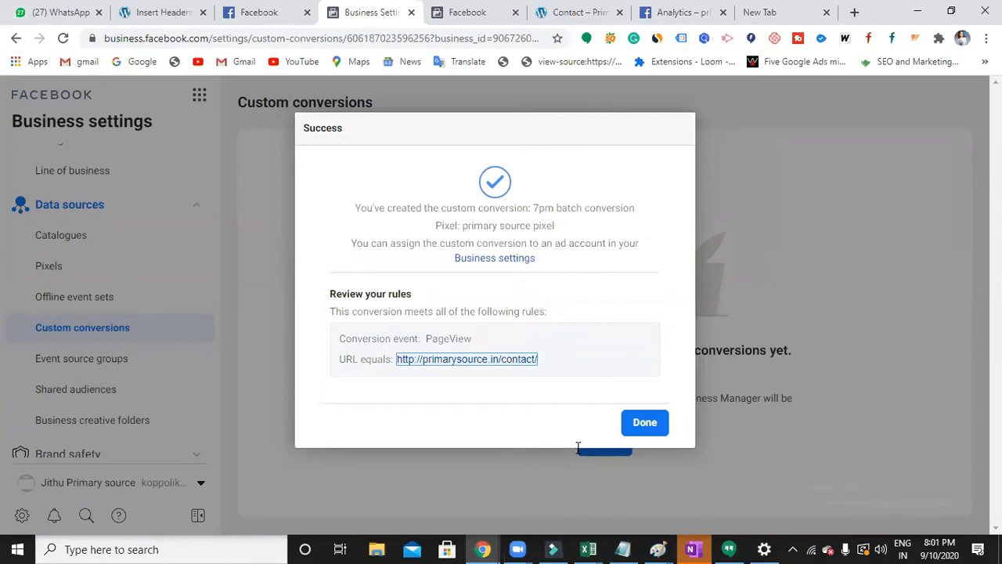
left_click(649, 421)
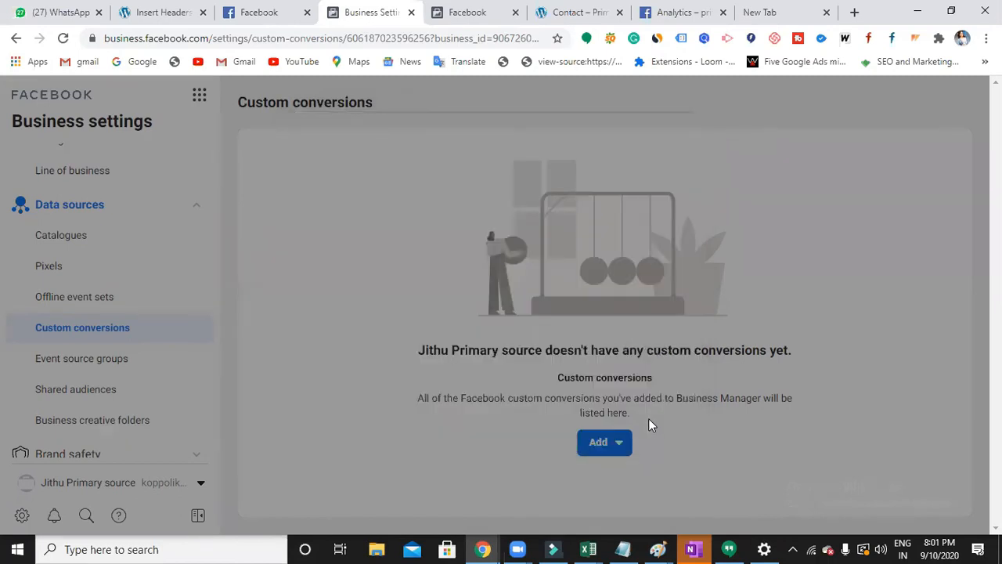
left_click(63, 38)
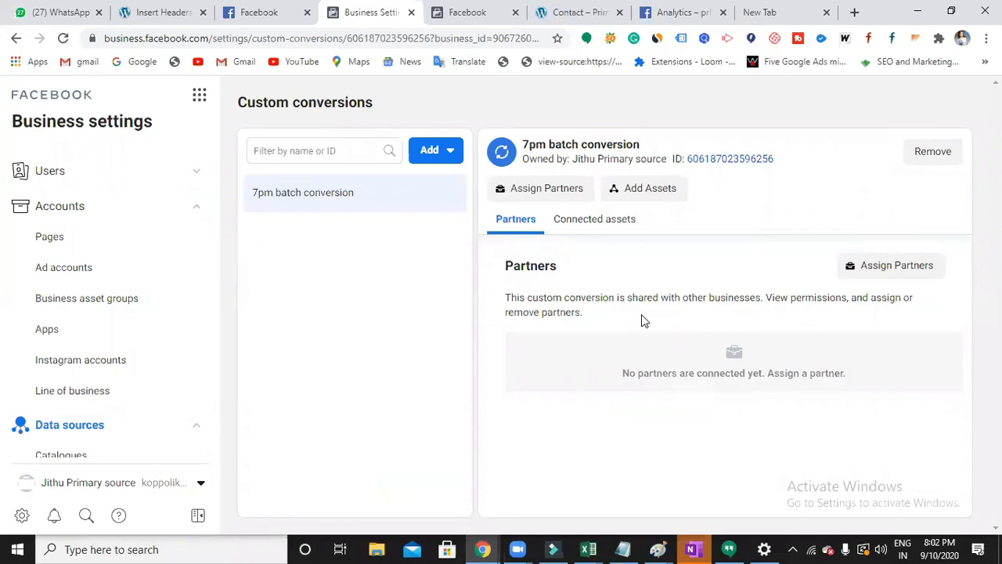
- Switch to Notepad, add "Custom Audience" as a new topic below "Custom conversions", and minimise the notes
left_click(623, 549)
key("Return")
key("Return")
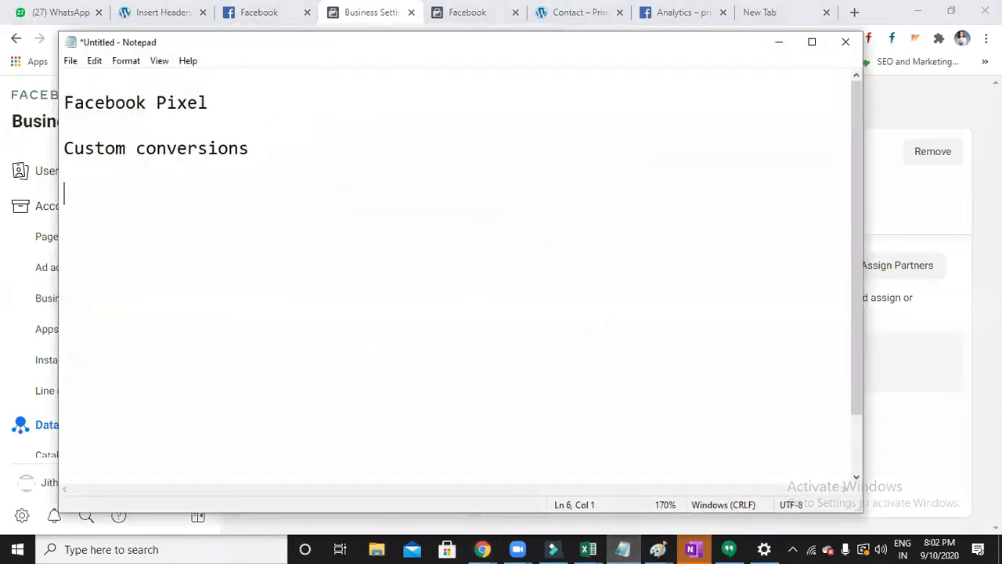
type("Custom Audience")
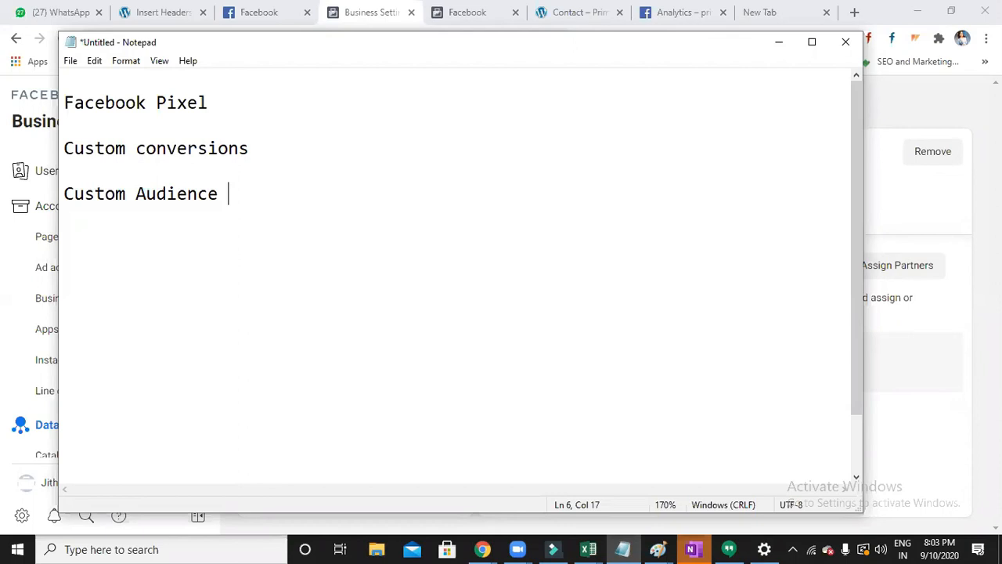
left_click(779, 43)
- Go to the Audiences page in Ads Manager and start a custom audience with Website as its source
left_click(200, 95)
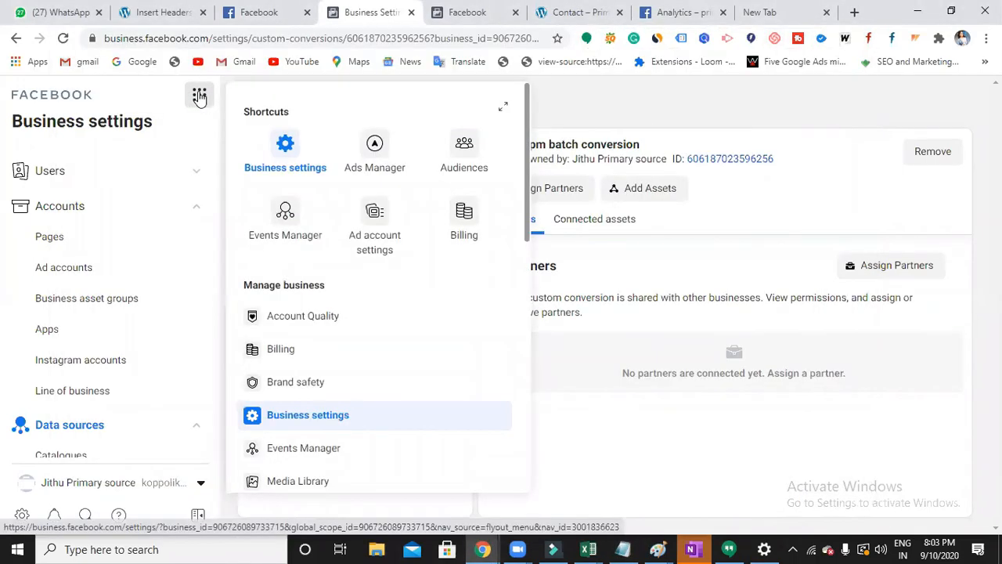
left_click(460, 162)
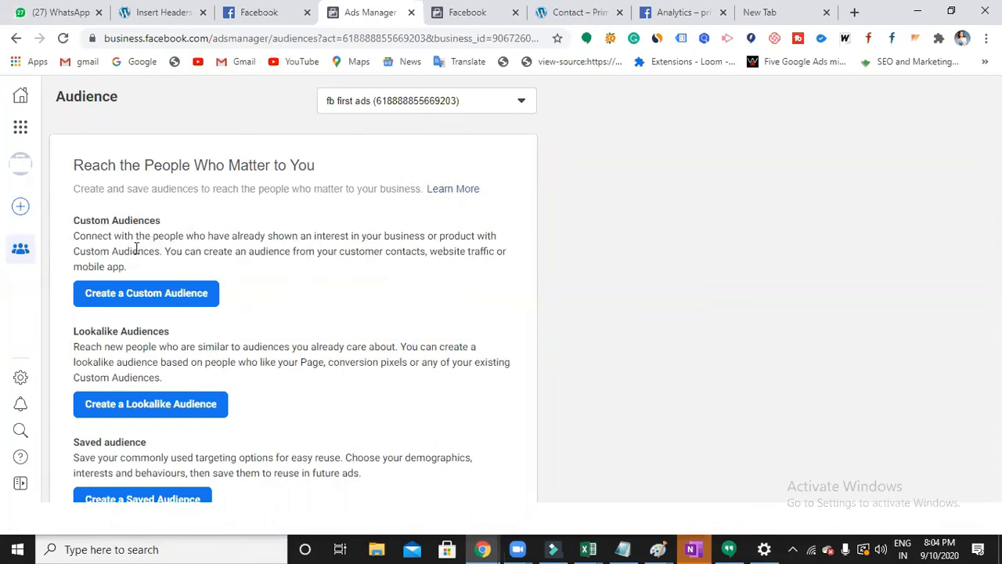
left_click(145, 295)
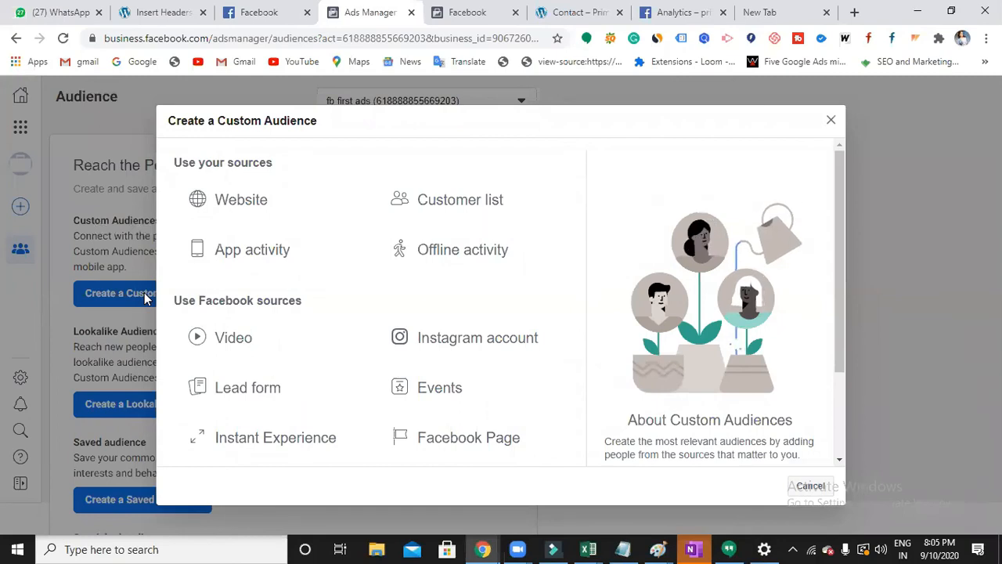
scroll(463, 384, "down", 2)
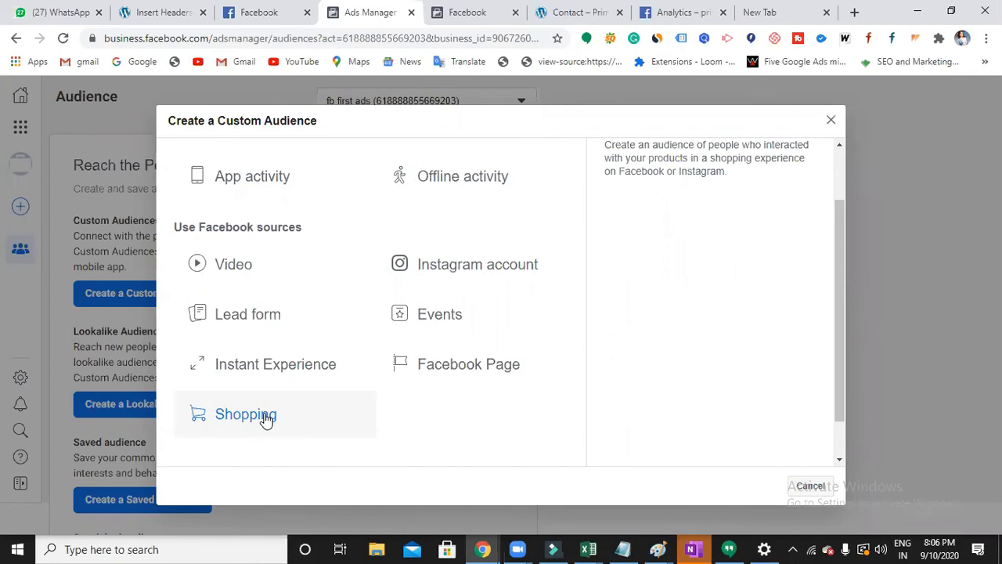
scroll(266, 419, "up", 2)
left_click(258, 197)
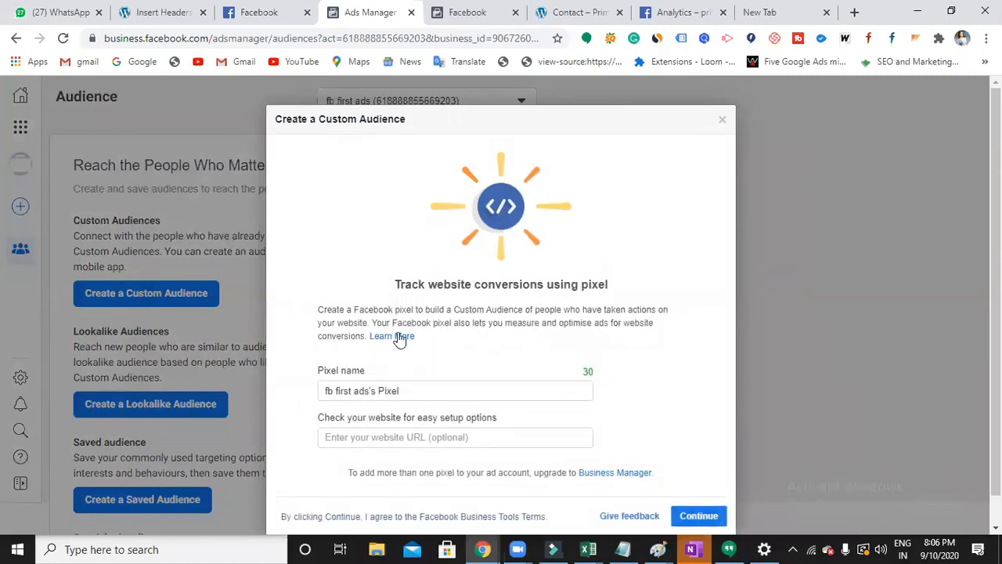
- Replace the suggested pixel name with "First custom audience"
scroll(397, 331, "down", 1)
left_click(420, 364)
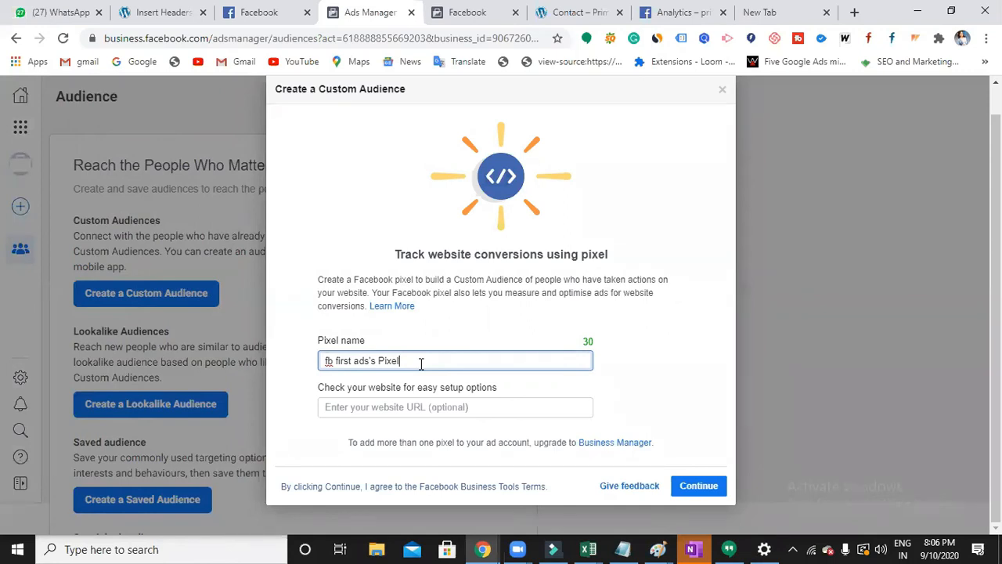
key("BackSpace")
key("BackSpace")
key("BackSpace")
key("BackSpace")
key("BackSpace")
key("BackSpace")
key("BackSpace")
key("BackSpace")
key("BackSpace")
key("BackSpace")
key("BackSpace")
key("BackSpace")
key("BackSpace")
key("BackSpace")
key("BackSpace")
key("BackSpace")
key("BackSpace")
key("BackSpace")
key("BackSpace")
key("BackSpace")
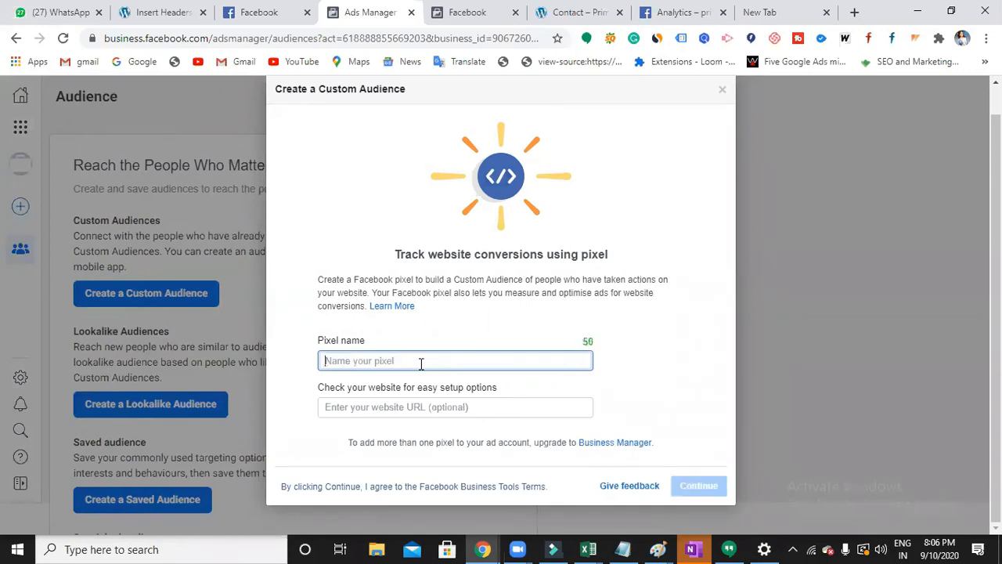
type("Fi")
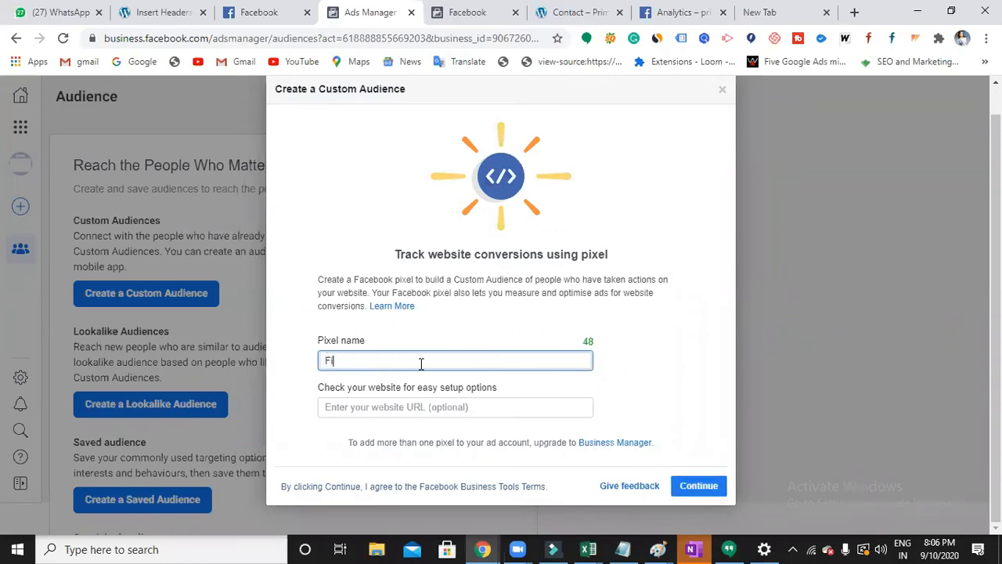
type("rst custom audience")
- Enter the primarysource.in address without the contact path as the pixel's website and continue to the audience setup
left_click(427, 405)
type("http://primarysource.in/contact/")
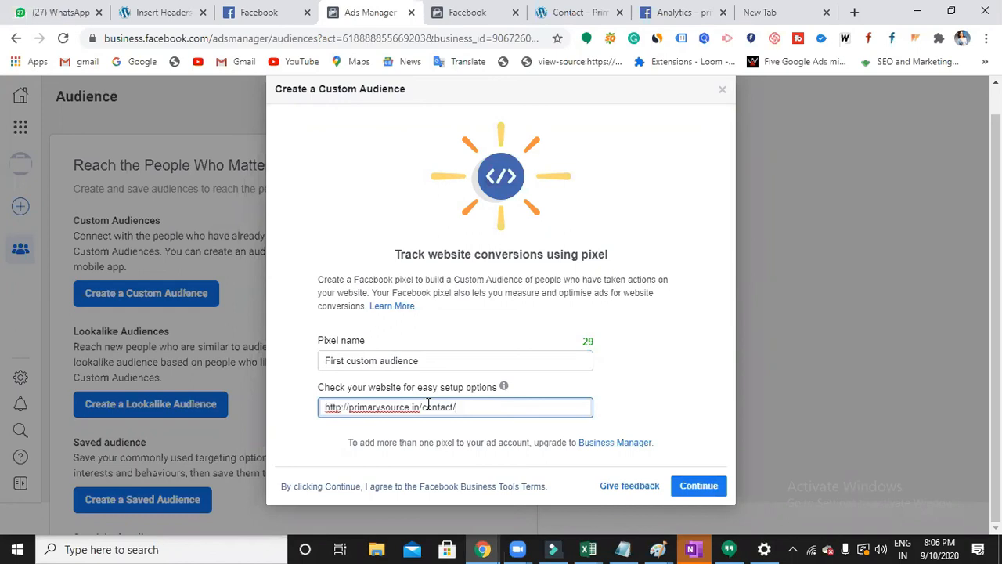
left_click_drag(422, 405, 478, 411)
key("BackSpace")
left_click(696, 486)
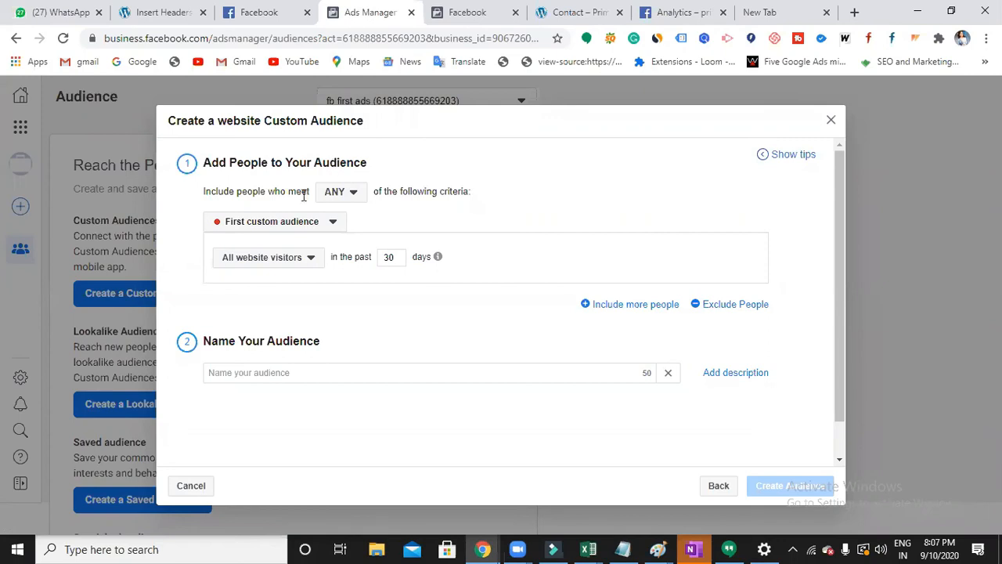
left_click(325, 229)
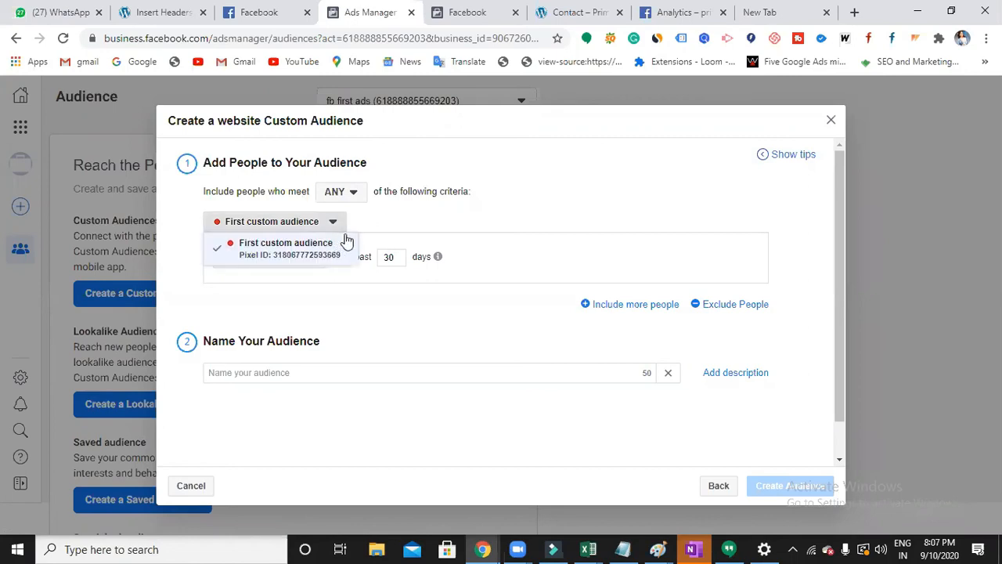
left_click(372, 226)
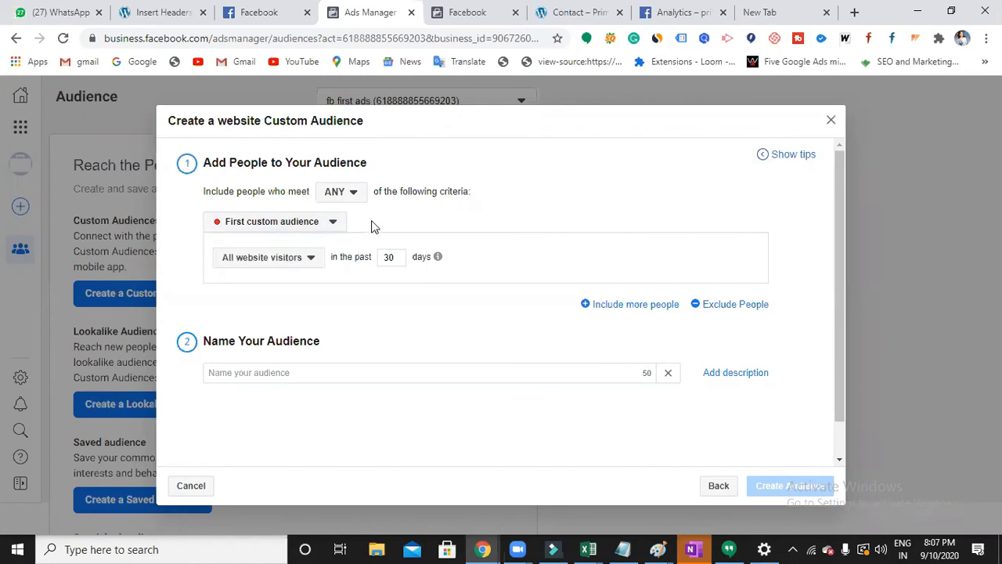
left_click(308, 269)
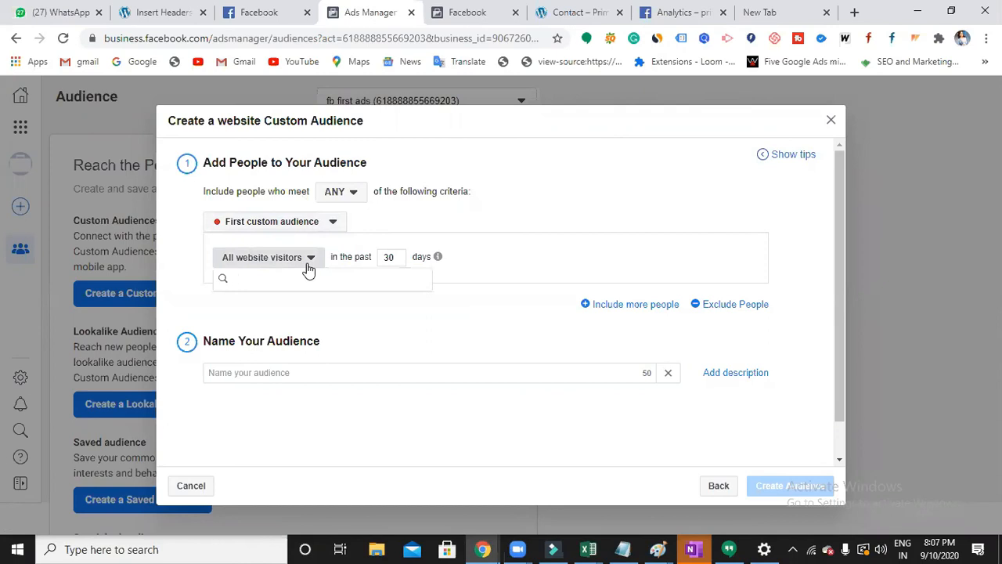
left_click(395, 258)
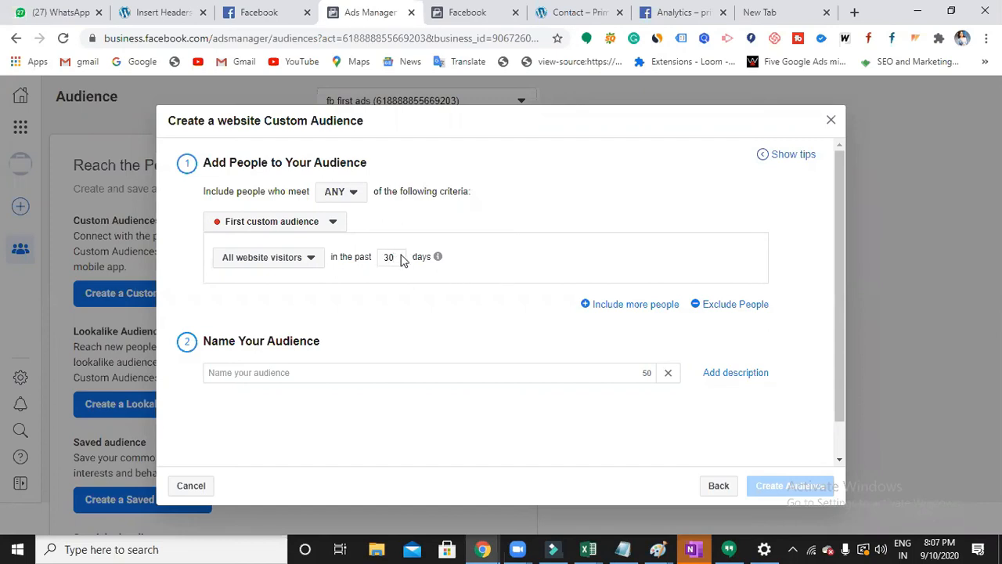
left_click(647, 307)
scroll(435, 325, "down", 1)
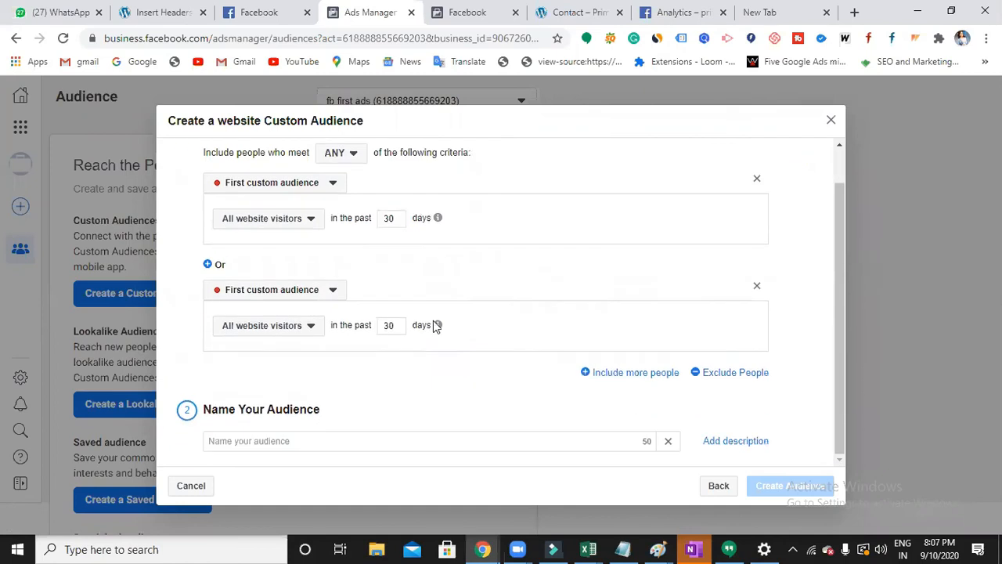
left_click(311, 327)
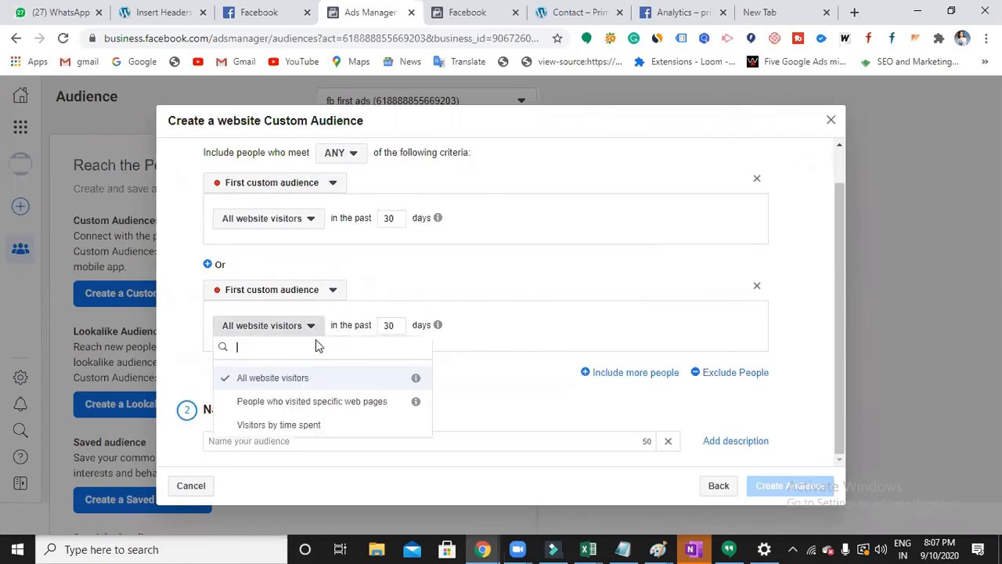
left_click(323, 403)
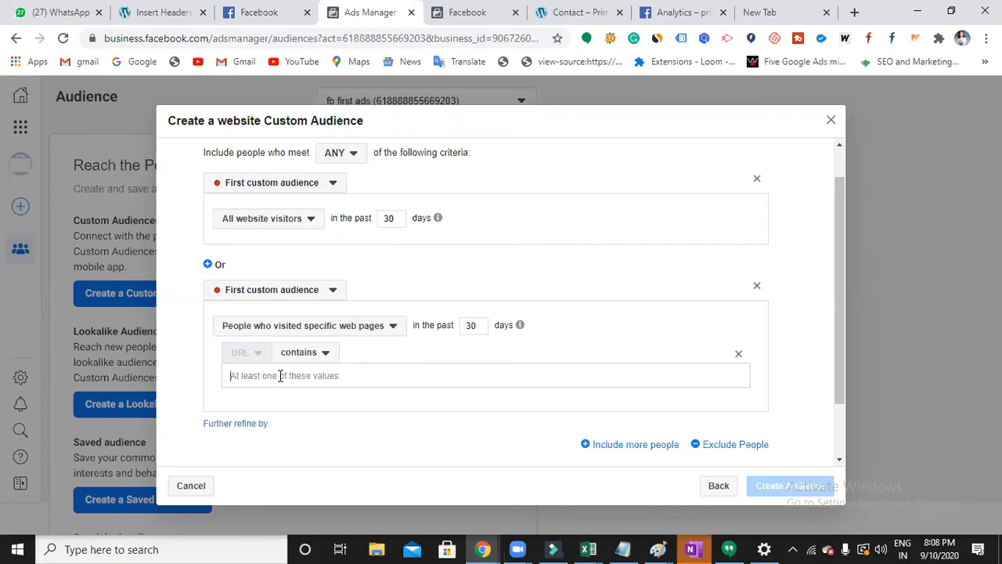
type("http://primarysource.in/contact/")
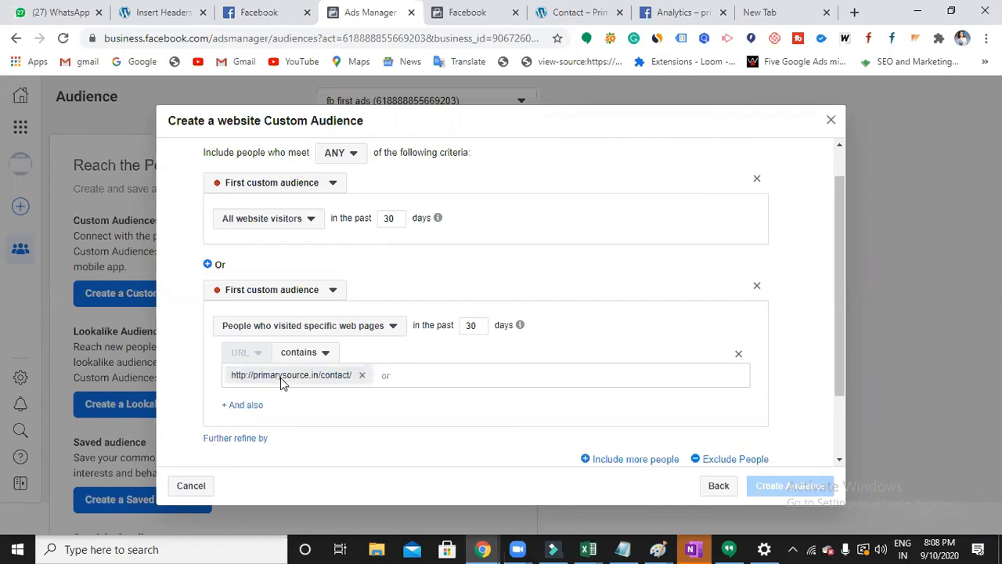
left_click(324, 356)
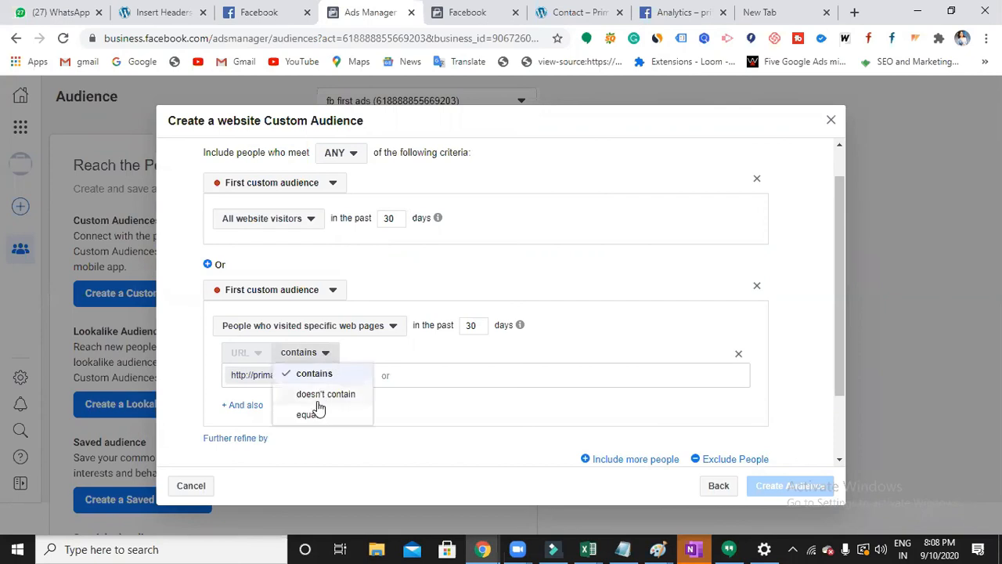
left_click(312, 415)
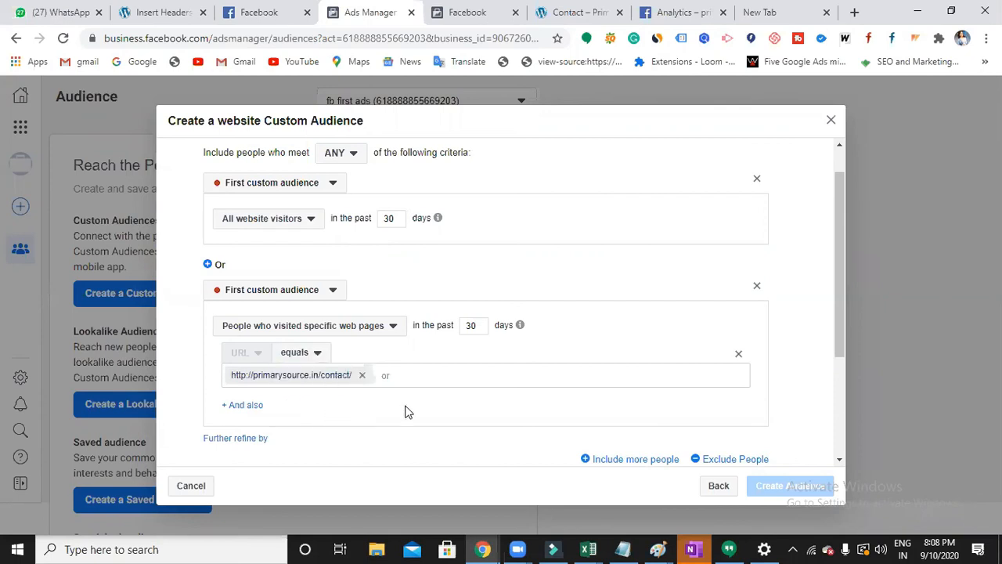
- Name the website audience "Custom audience" and create it
scroll(405, 411, "down", 1)
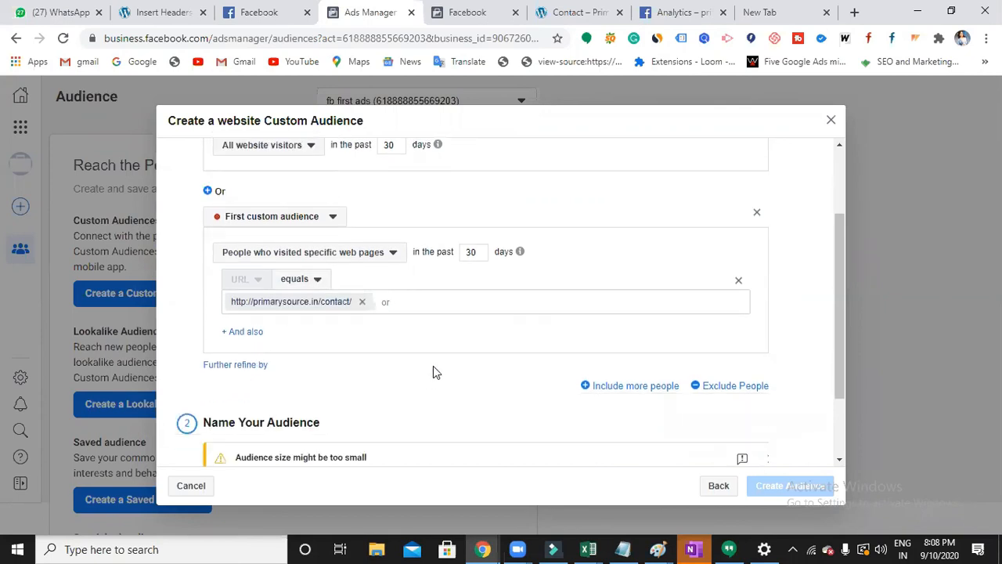
scroll(697, 383, "down", 1)
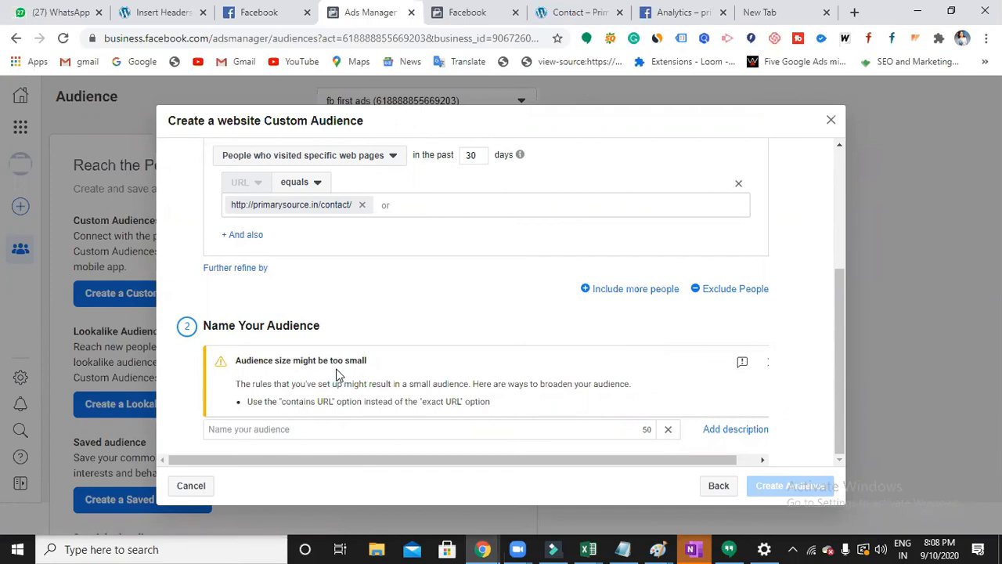
left_click(487, 423)
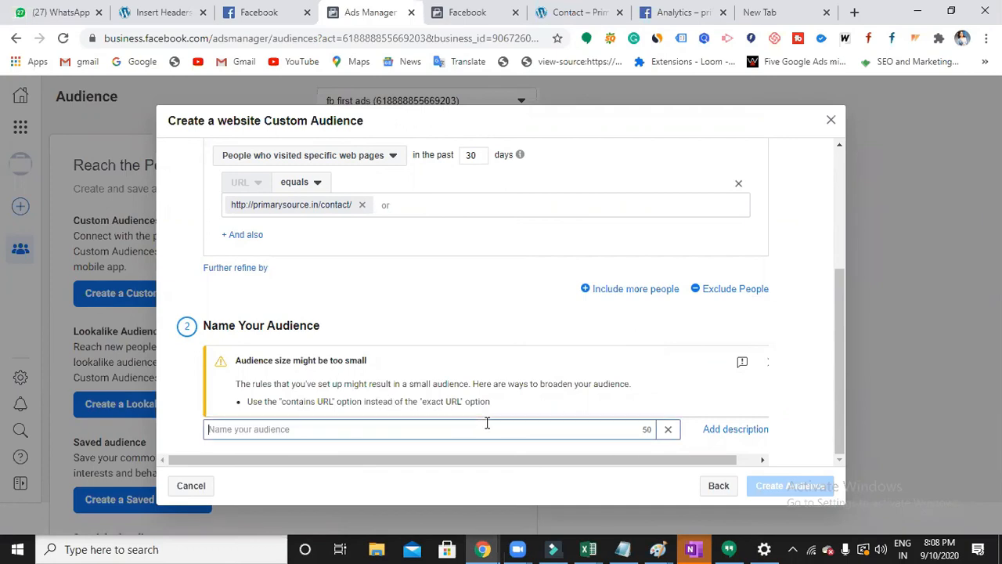
type("Custom au")
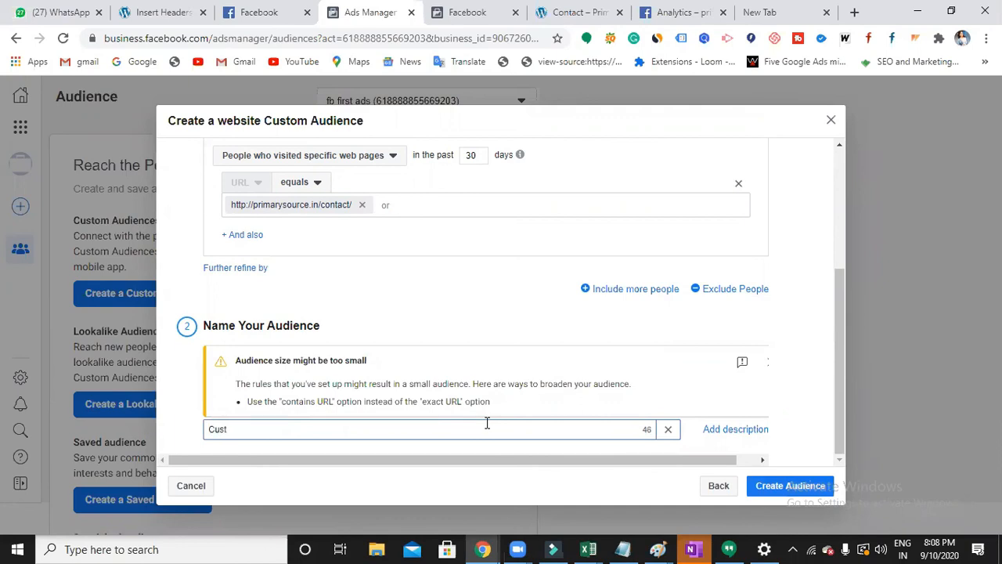
type("dience")
left_click(771, 479)
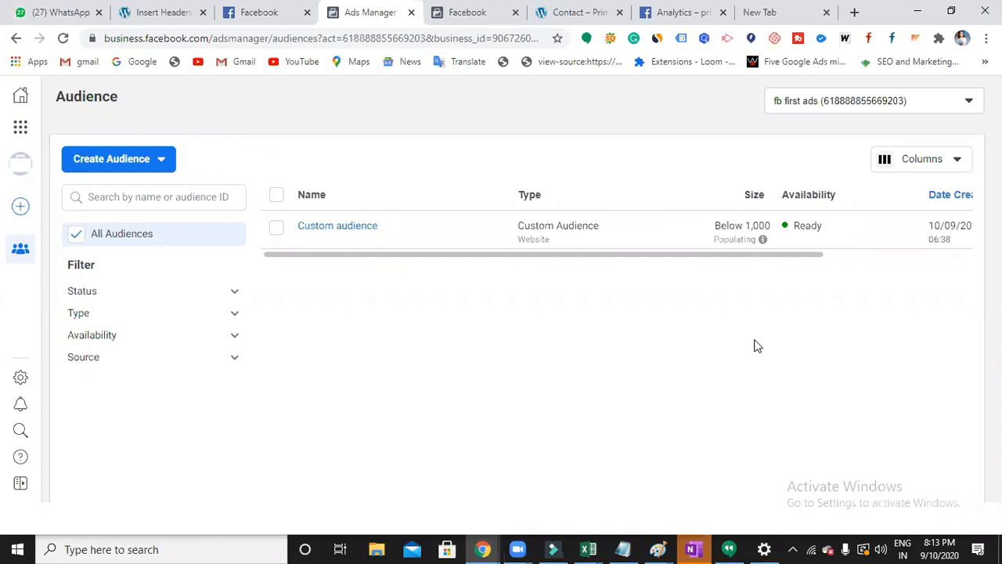
- Go to the campaigns overview and create a new campaign with the Brand Awareness objective
left_click(27, 134)
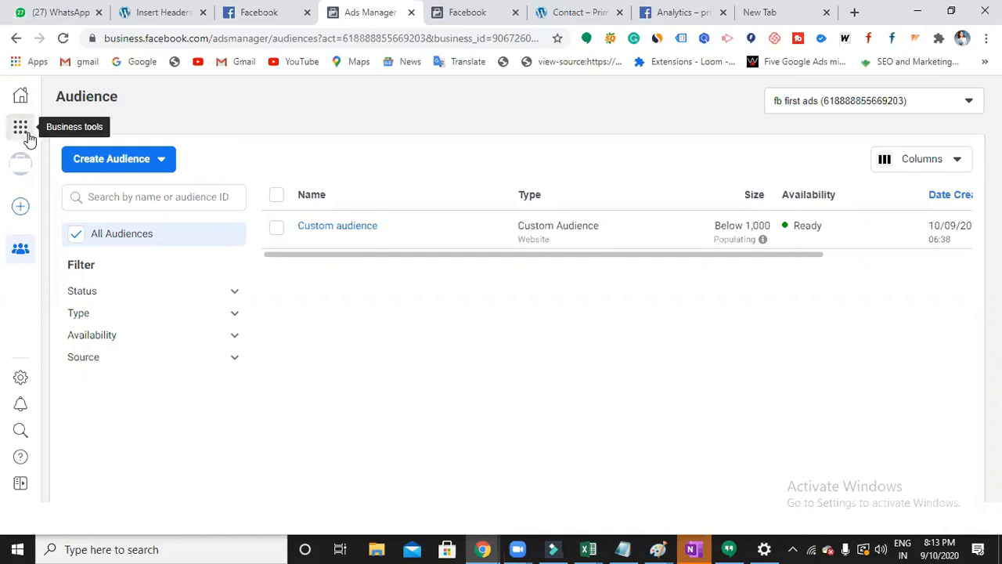
left_click(197, 193)
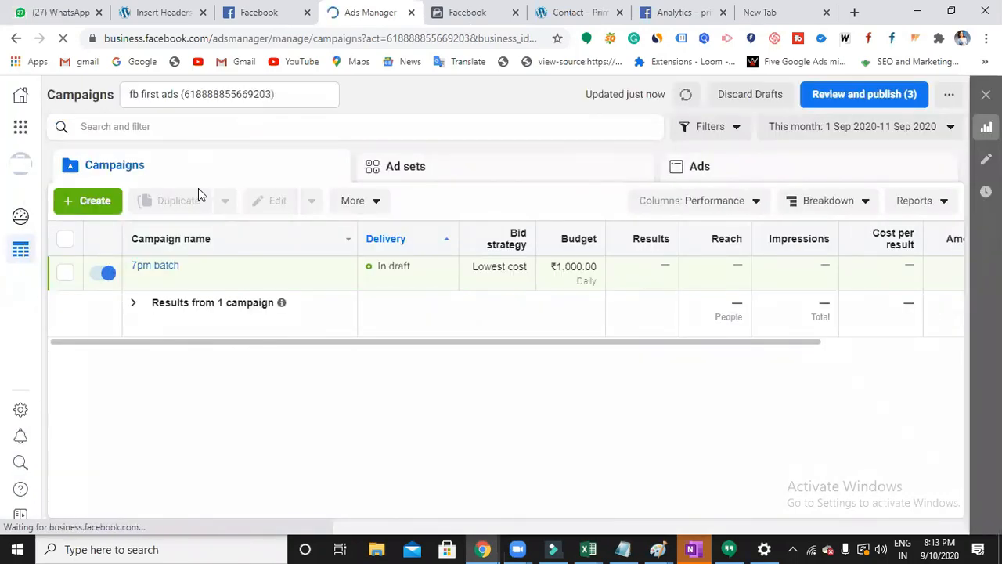
left_click(95, 202)
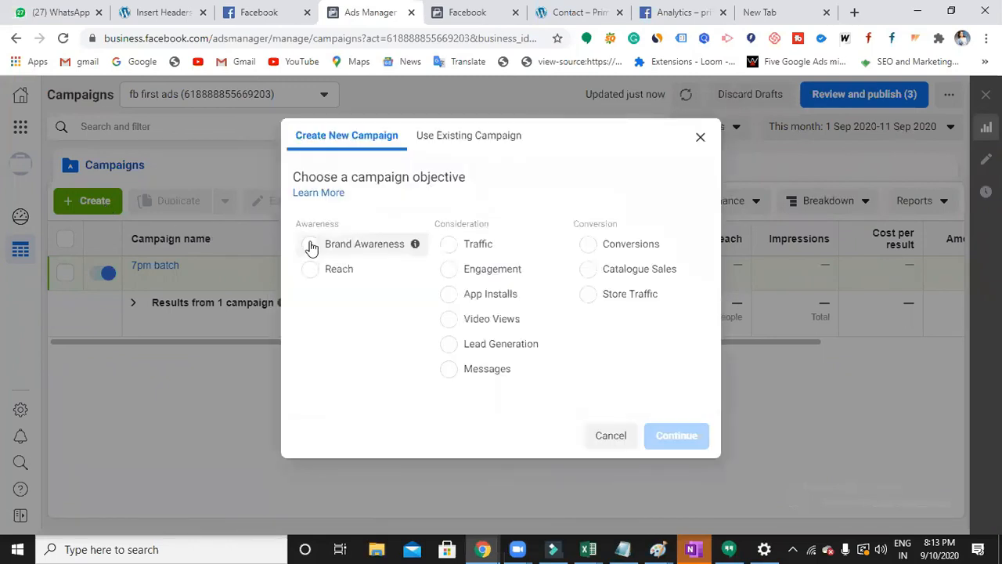
left_click(311, 245)
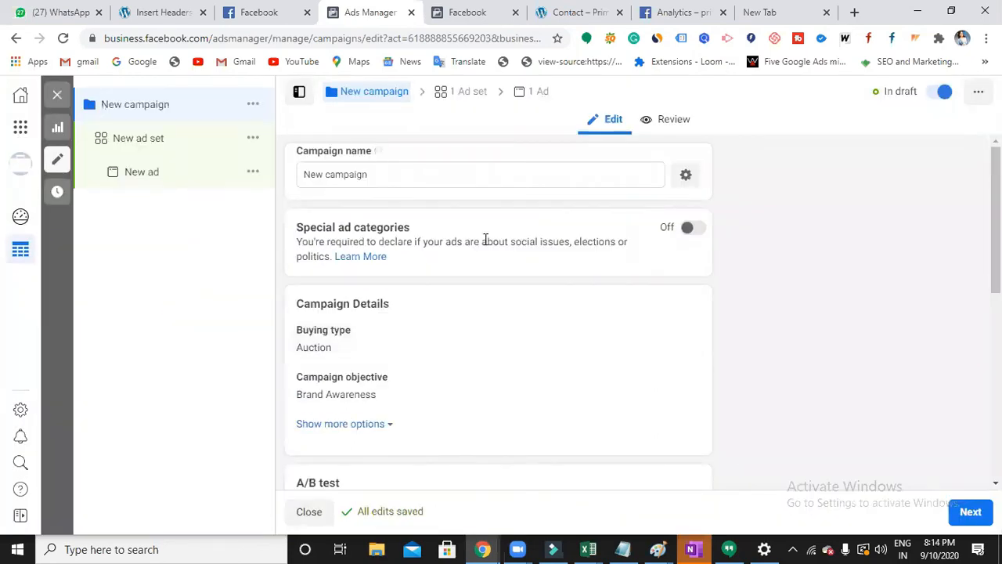
- Rename the campaign as "New campaign1", keep its budget settings and continue to the ad set
scroll(486, 242, "down", 2)
scroll(485, 243, "up", 2)
left_click(404, 174)
scroll(431, 198, "down", 4)
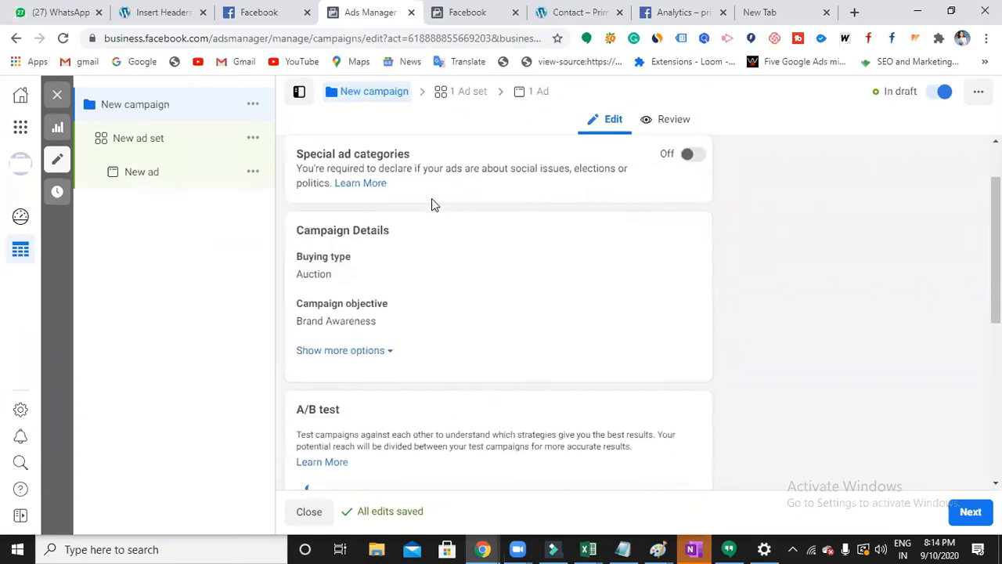
scroll(431, 198, "down", 2)
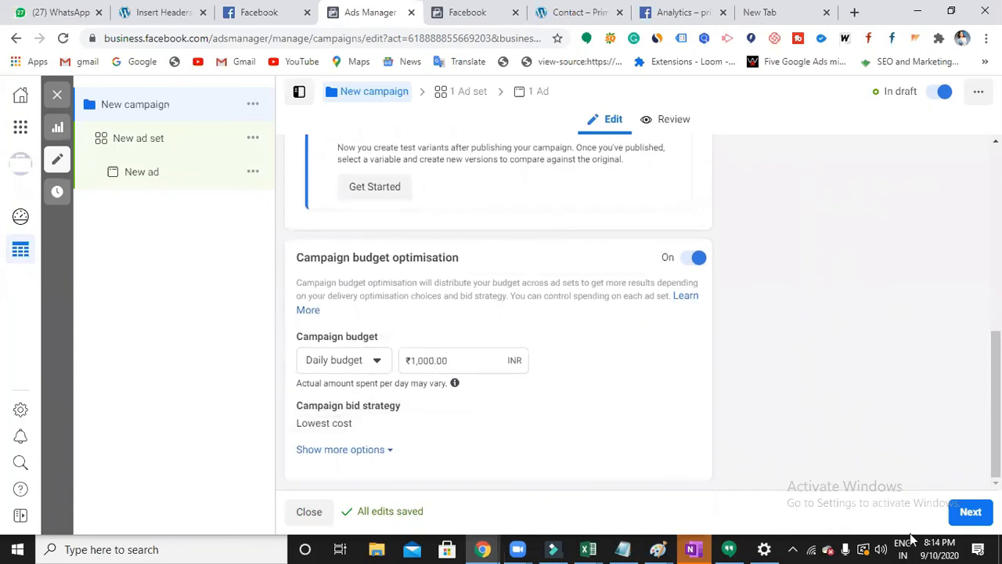
left_click(970, 511)
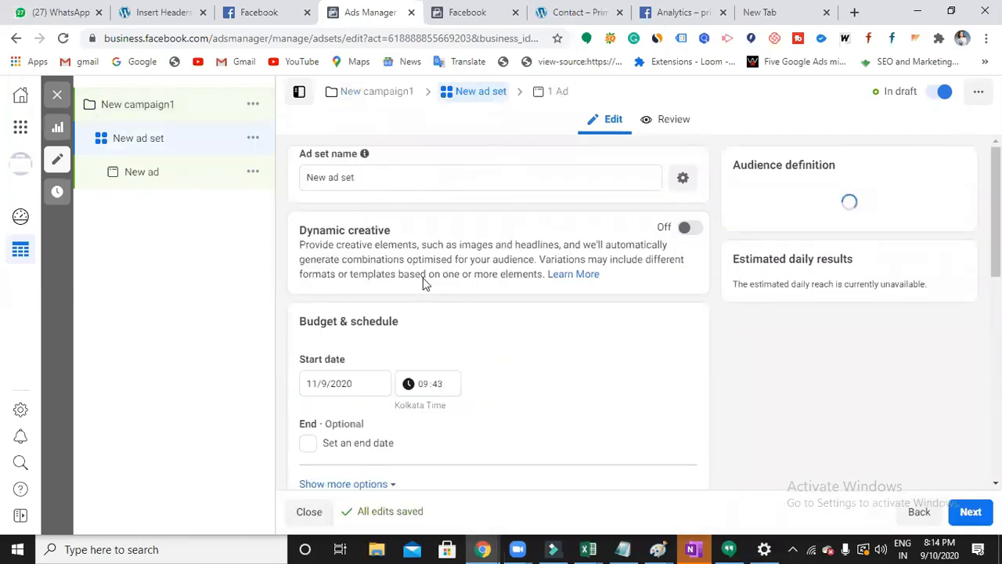
- Include the website audience "Custom audience" in the ad set's targeting and remove it again
scroll(436, 392, "down", 5)
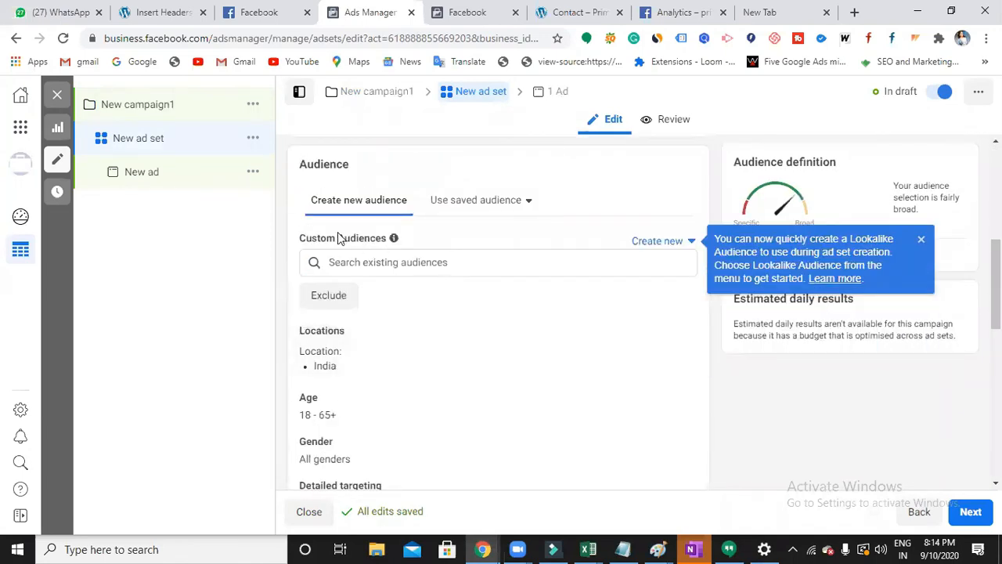
left_click(402, 265)
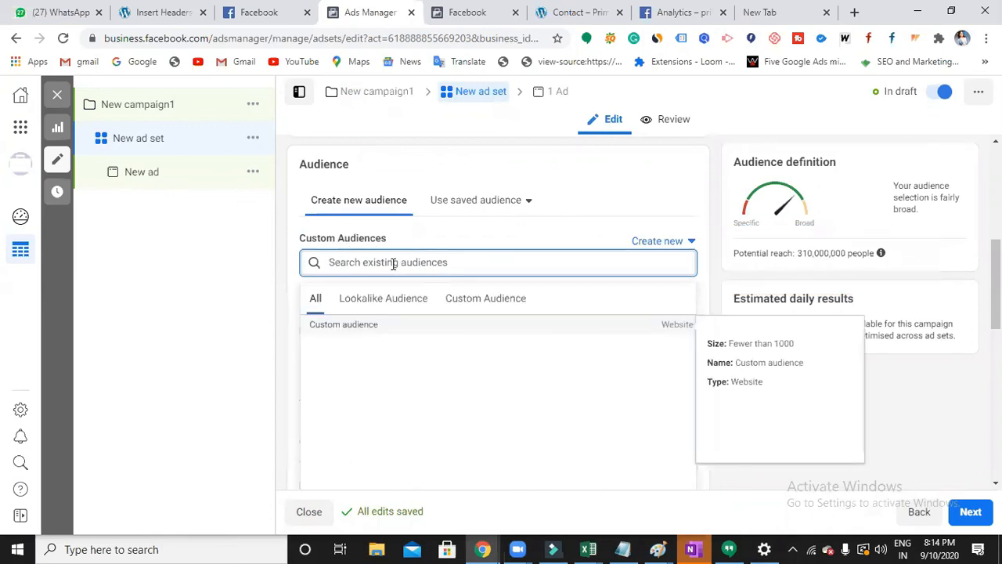
left_click(472, 309)
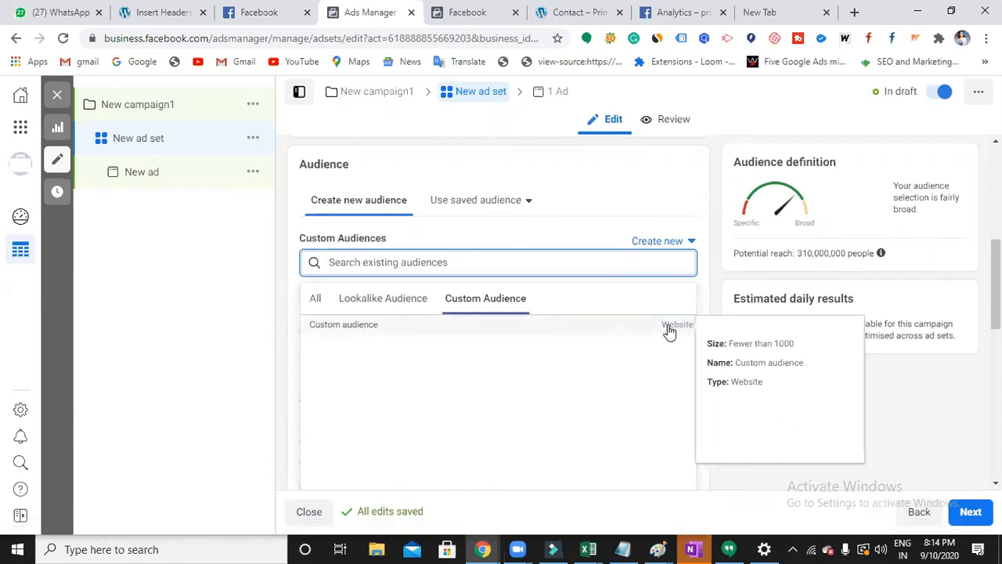
left_click(670, 329)
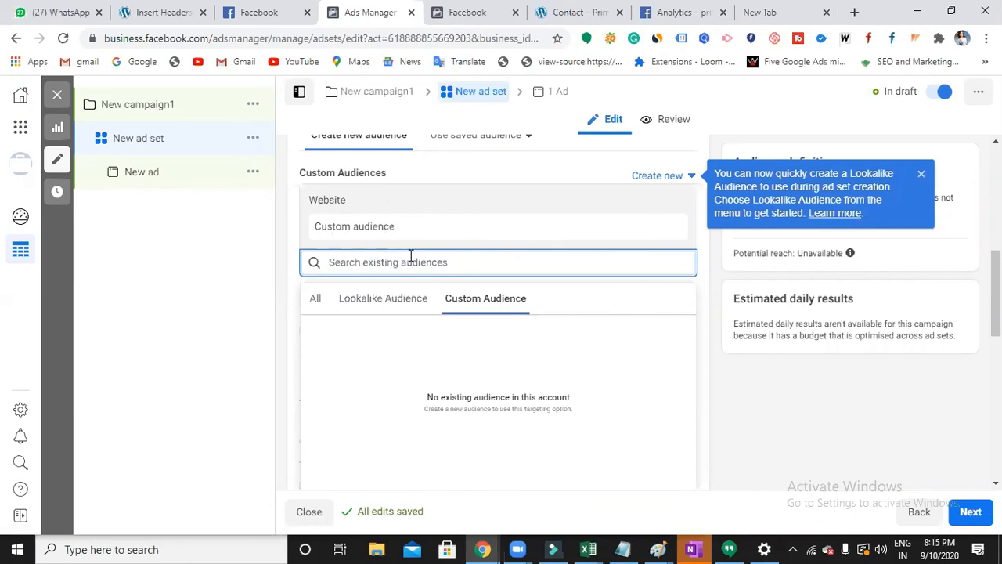
left_click(681, 231)
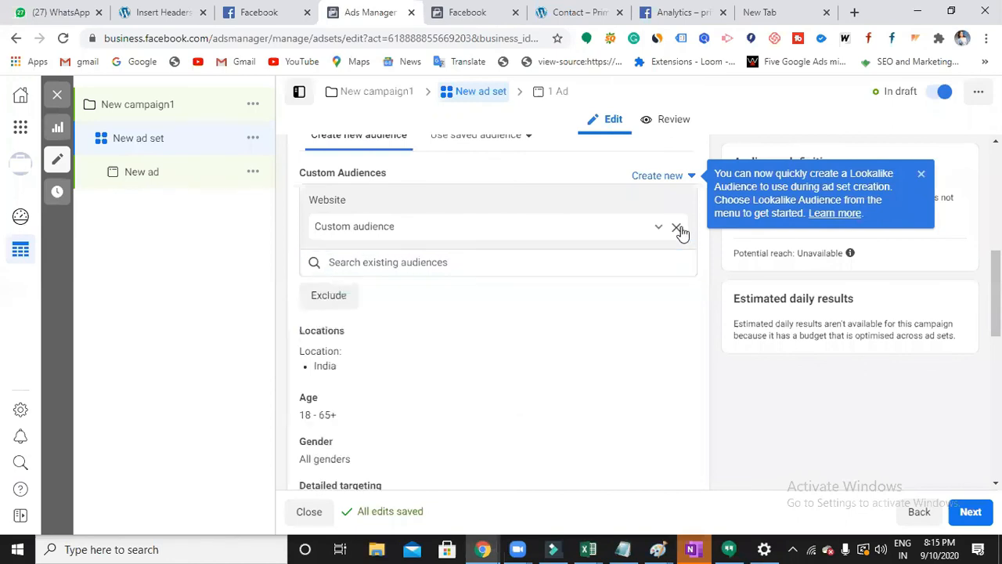
- Review the ad set's demographic targeting, the placement settings and the saved audience choices
scroll(513, 317, "down", 1)
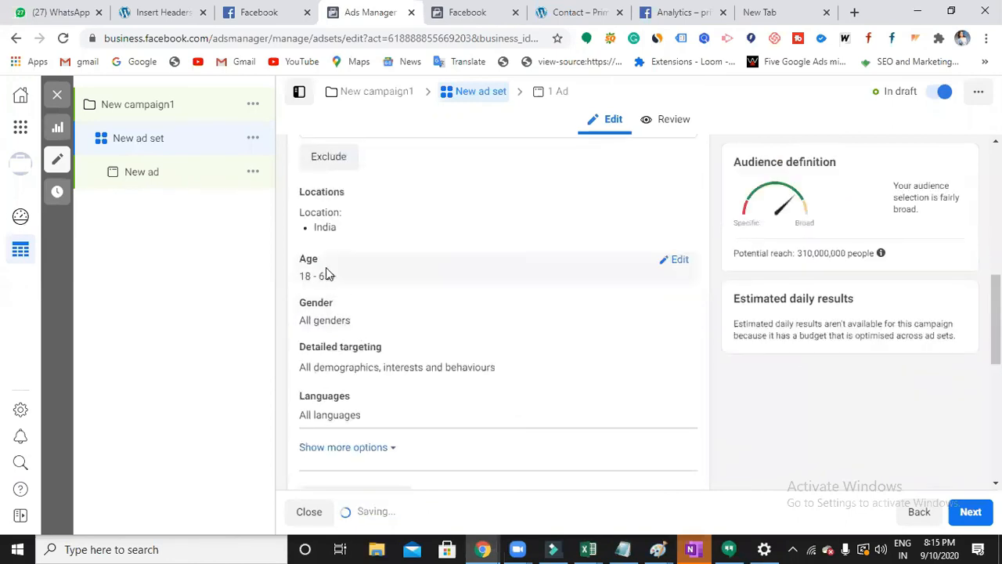
scroll(356, 340, "down", 1)
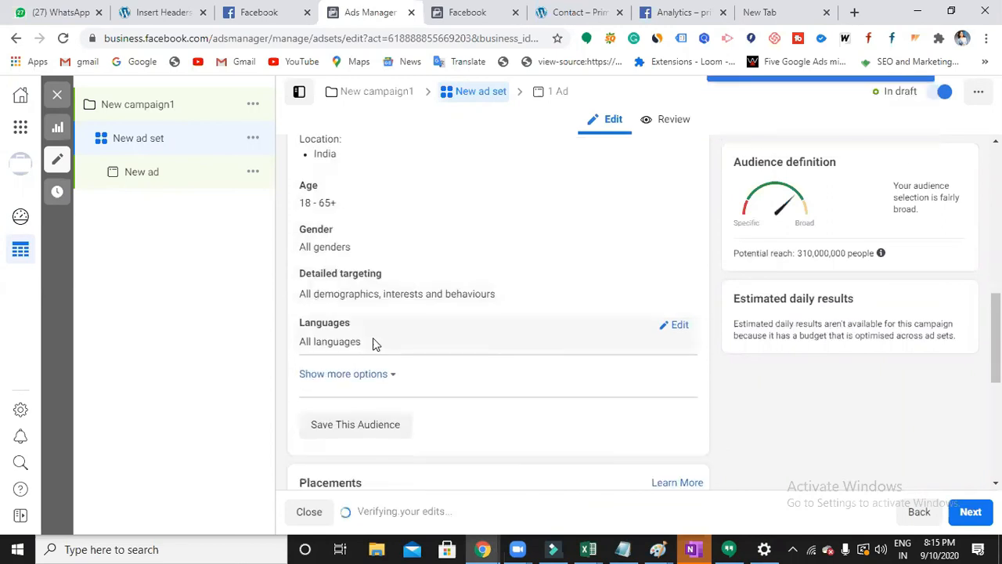
scroll(383, 376, "down", 2)
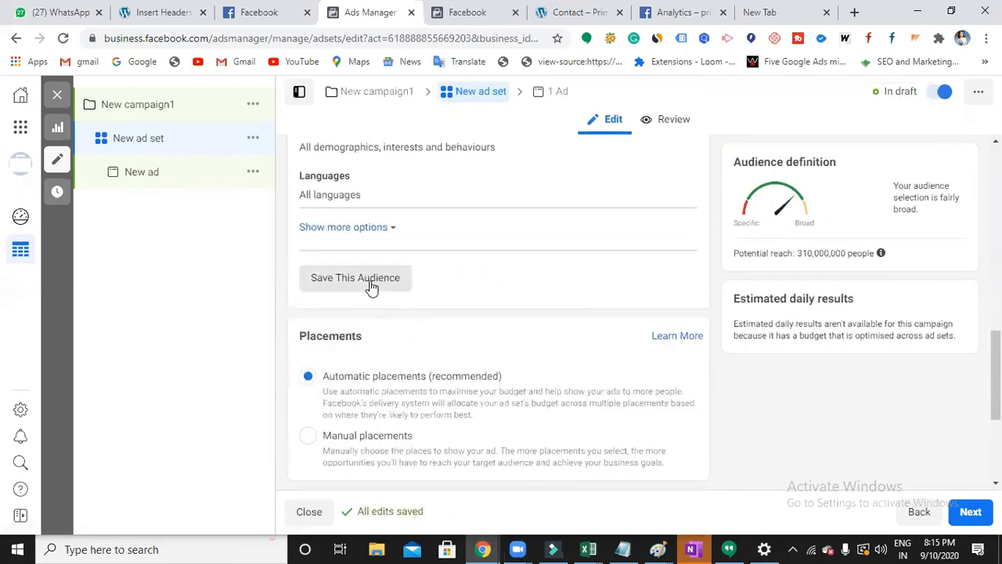
scroll(549, 320, "up", 7)
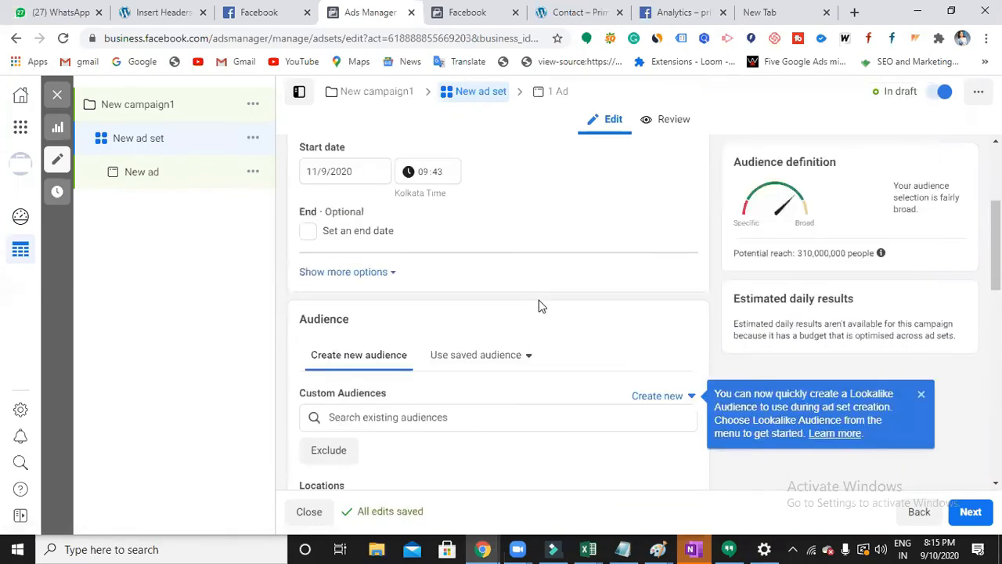
left_click(527, 356)
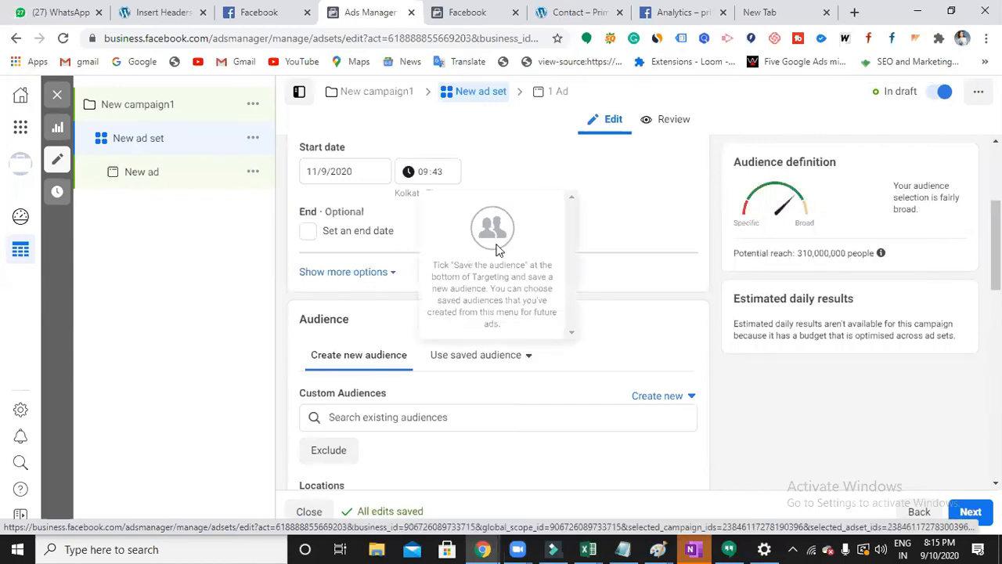
left_click(598, 307)
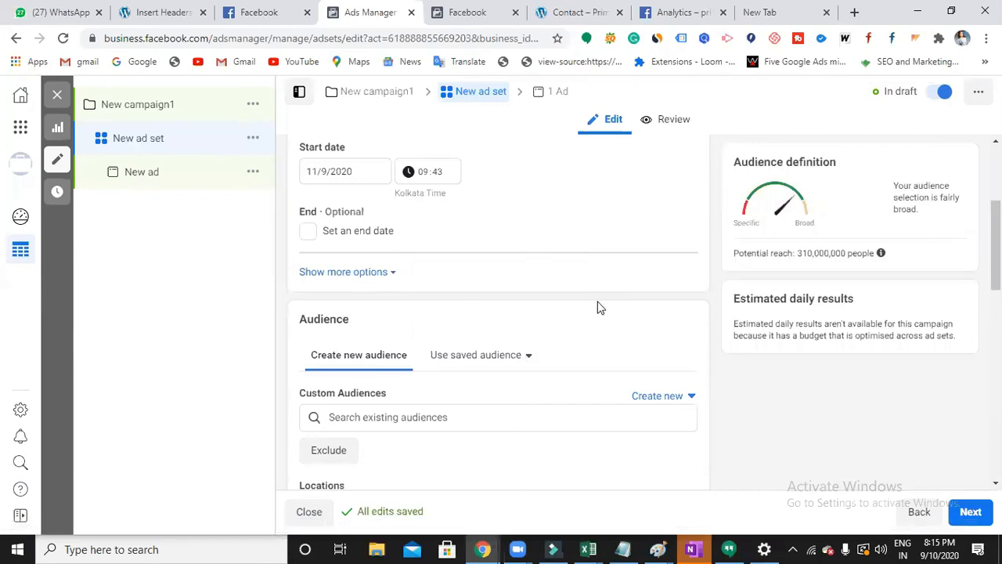